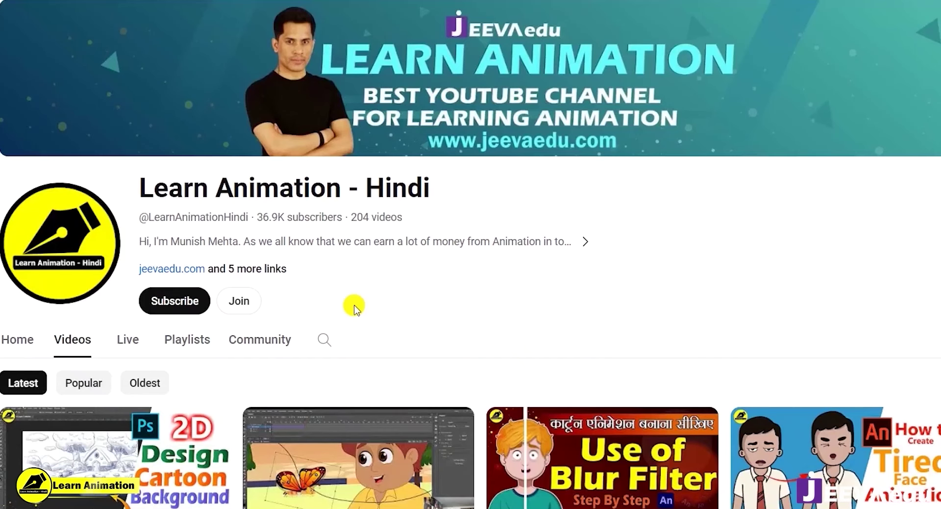
- Subscribe to the Learn Animation - Hindi YouTube channel
left_click(194, 305)
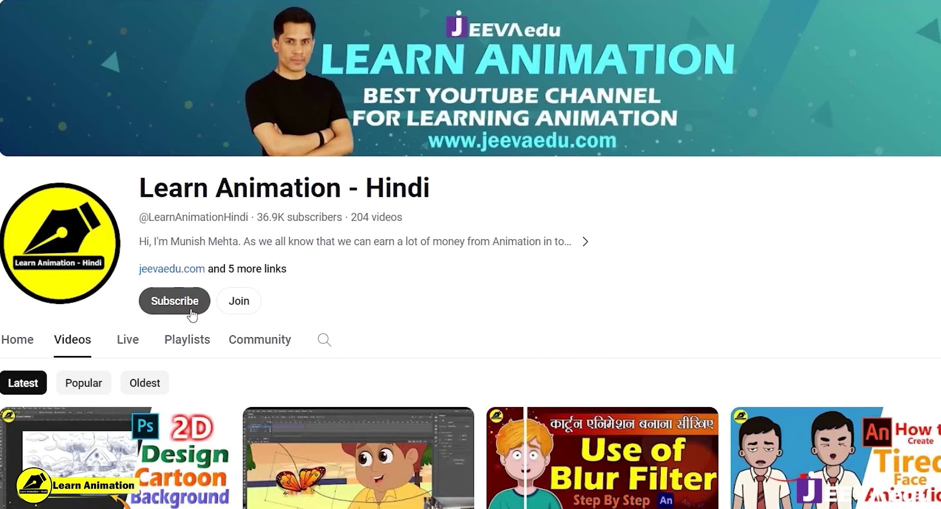
left_click(193, 329)
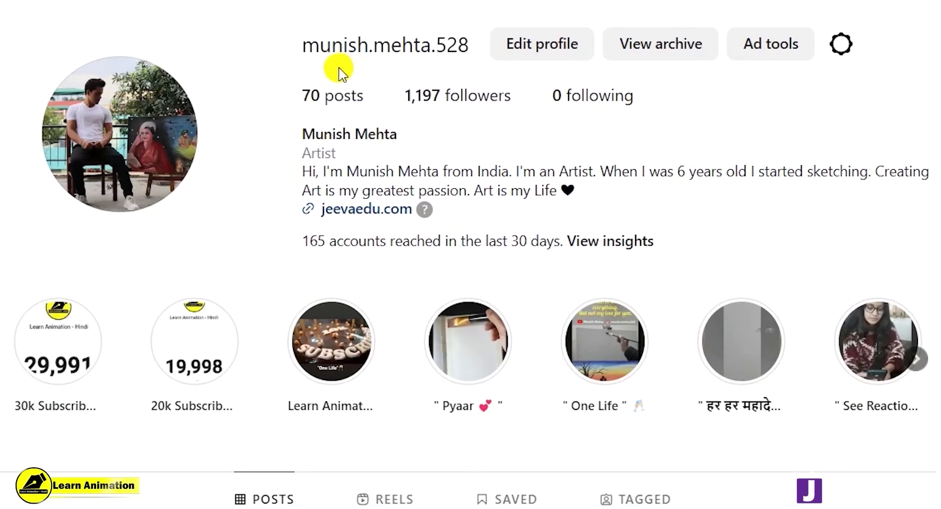
left_click_drag(282, 49, 476, 64)
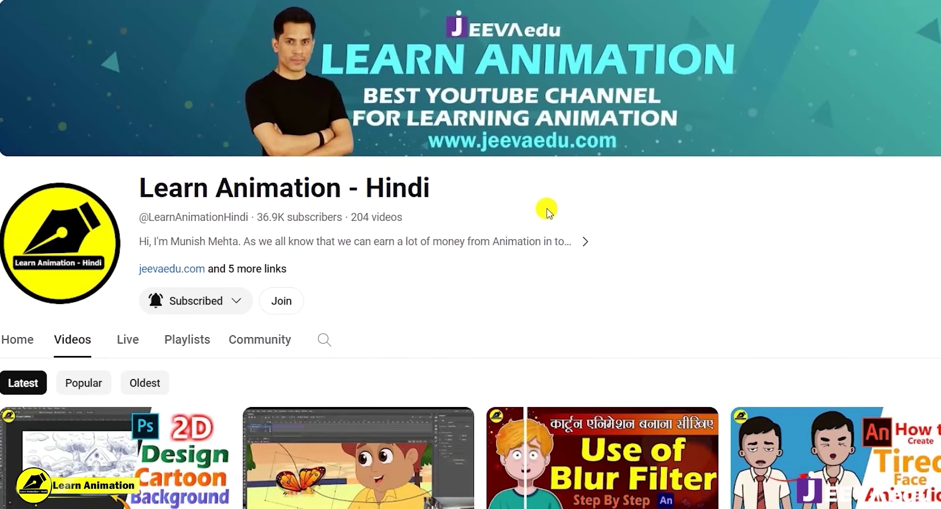
left_click_drag(138, 189, 489, 191)
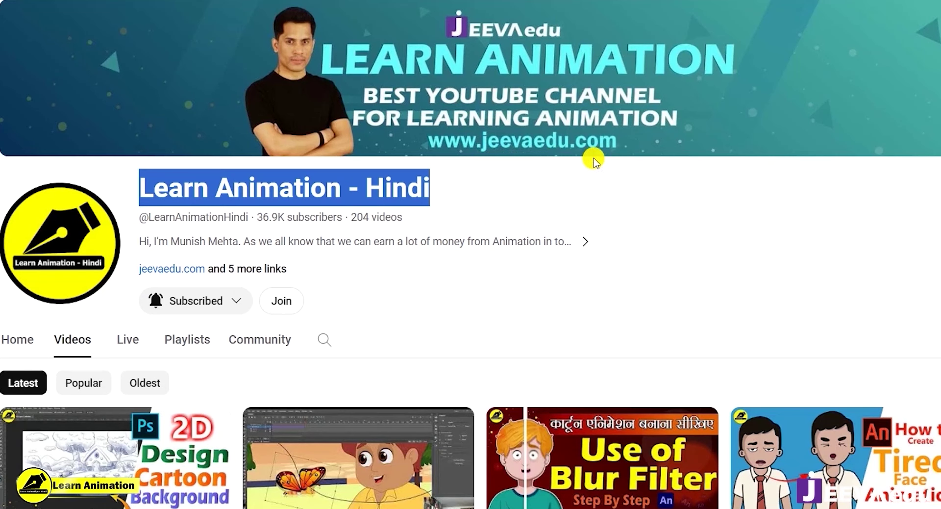
left_click(573, 187)
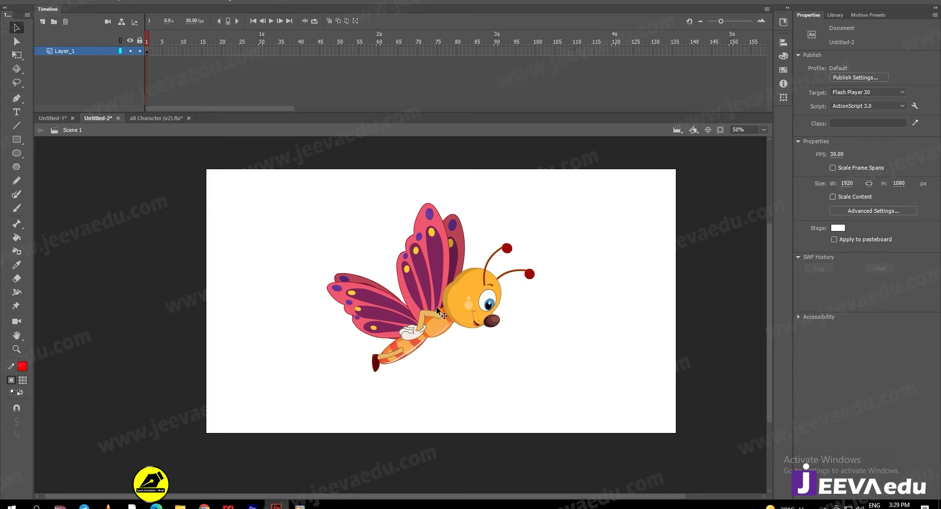
- Open the butterfly's nested animation copy symbol inside Symbol 1 for editing in Adobe Animate
left_click(436, 306)
left_click_drag(443, 300, 455, 322)
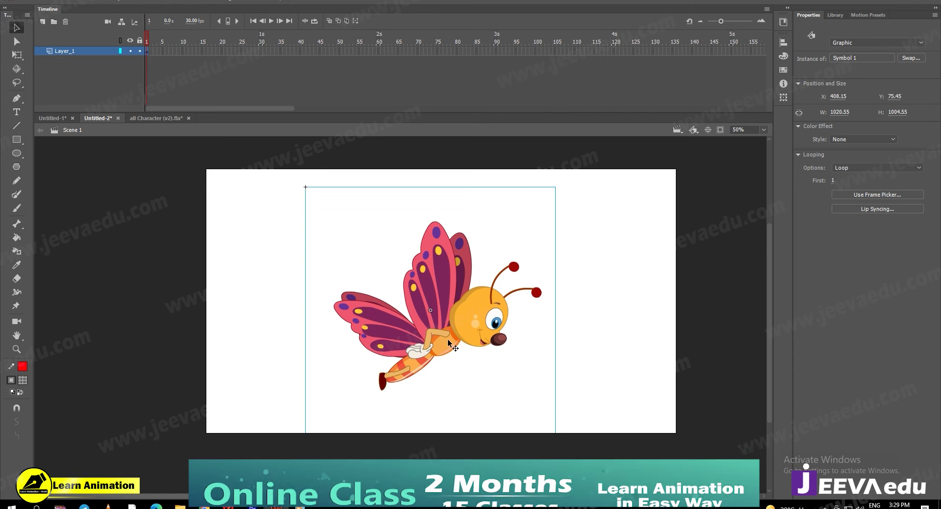
double_click(465, 322)
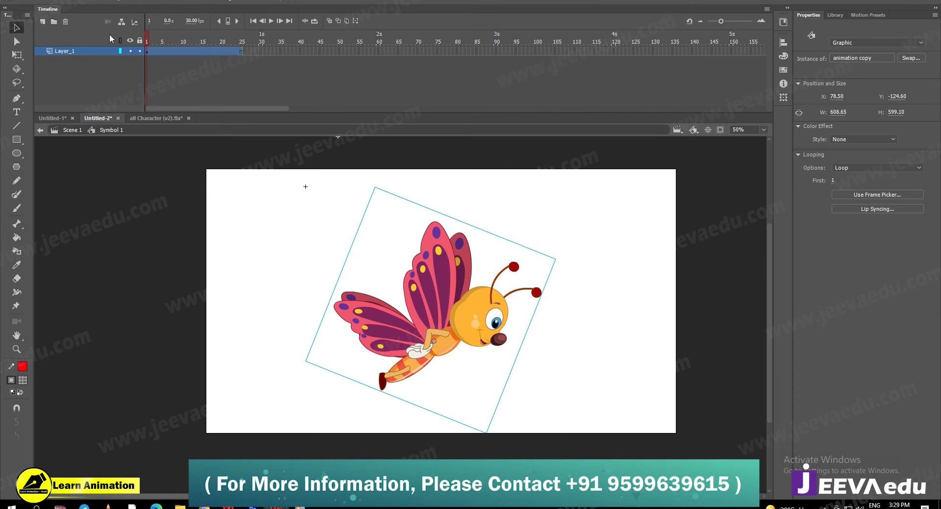
left_click_drag(157, 40, 134, 48)
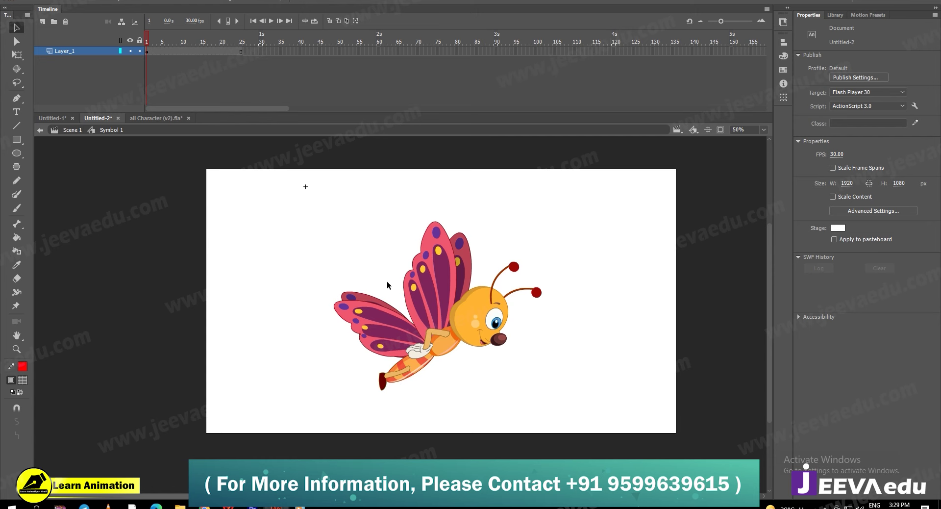
double_click(341, 273)
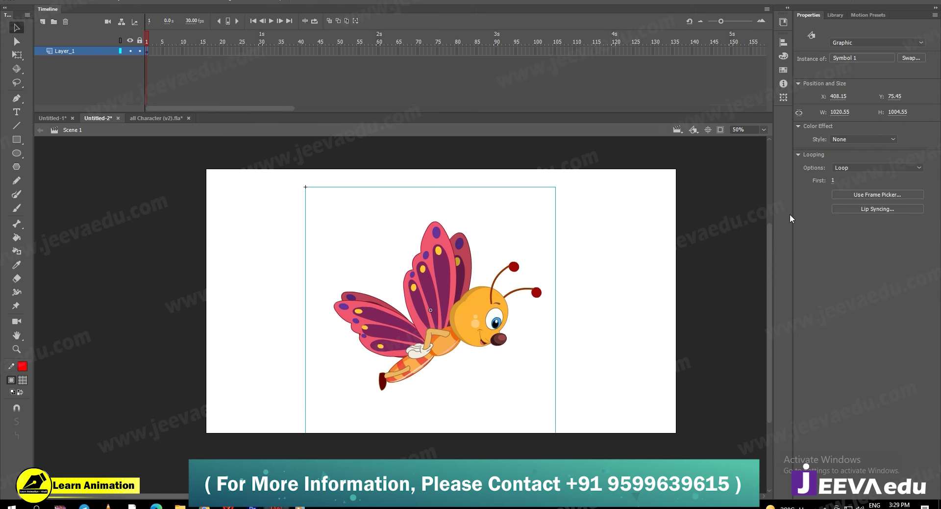
double_click(413, 301)
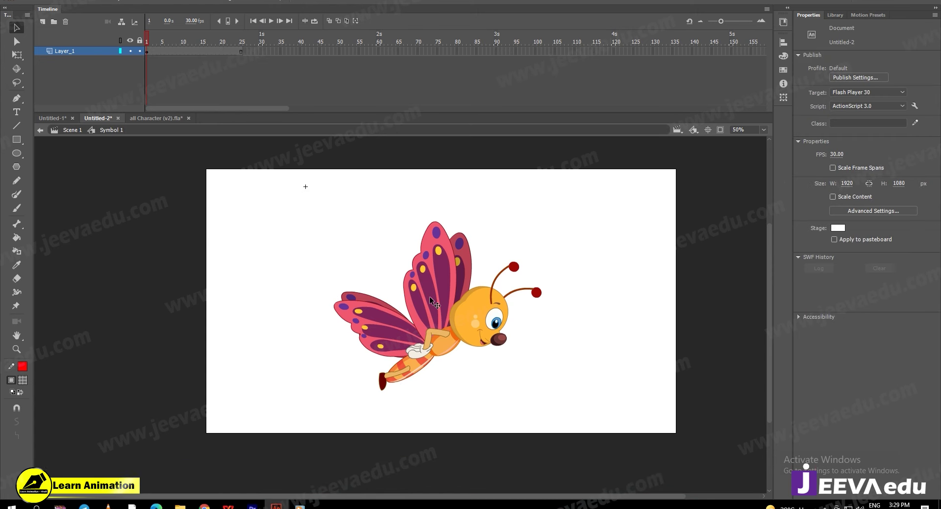
left_click(450, 306)
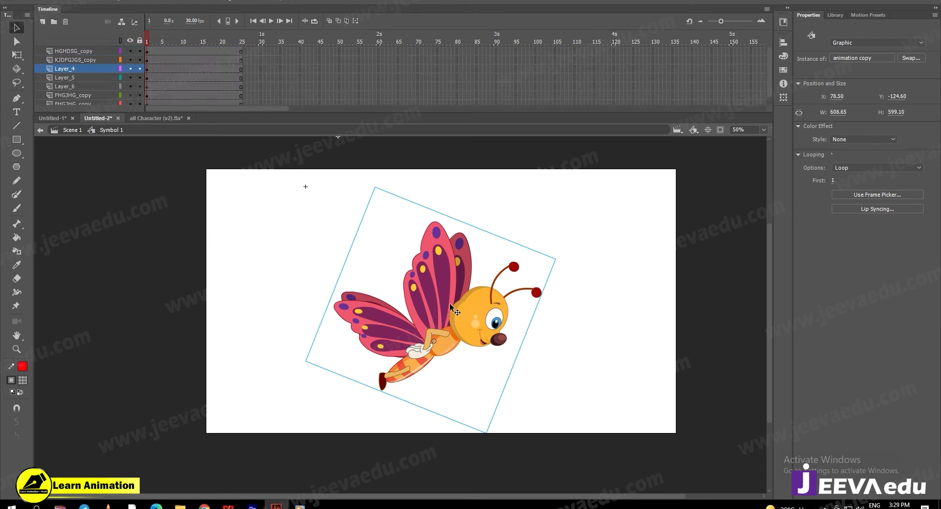
double_click(450, 306)
- Insert keyframes at frames 3 and 5 on all layers of the butterfly symbol
left_click_drag(150, 40, 154, 112)
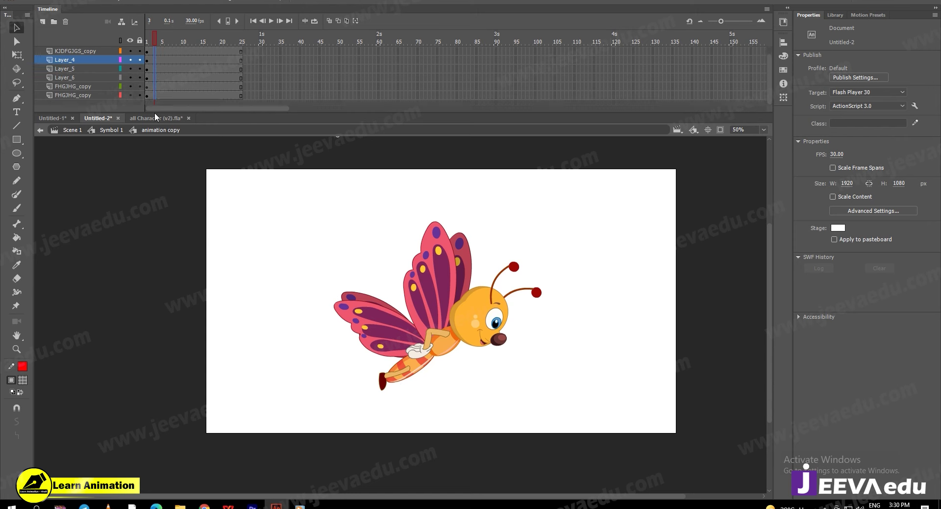
key("F6")
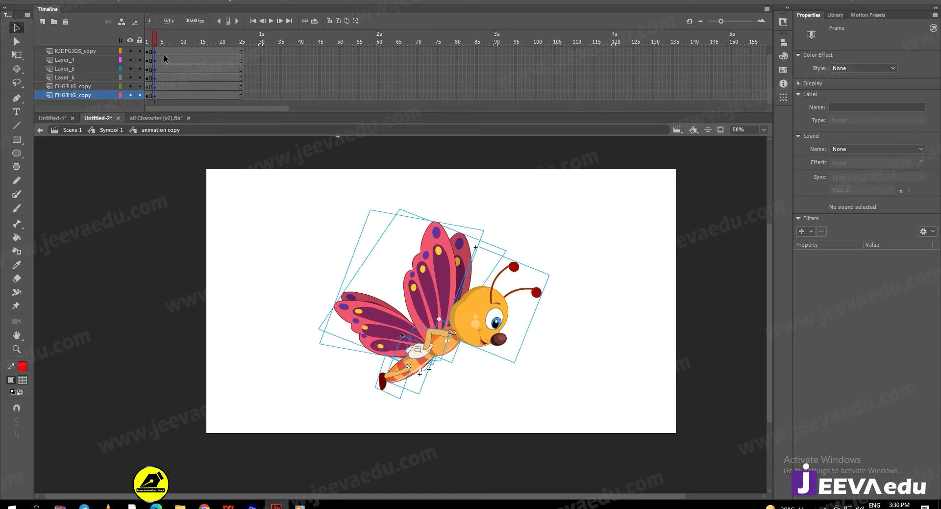
scroll(164, 54, "up", 1)
left_click_drag(163, 49, 161, 110)
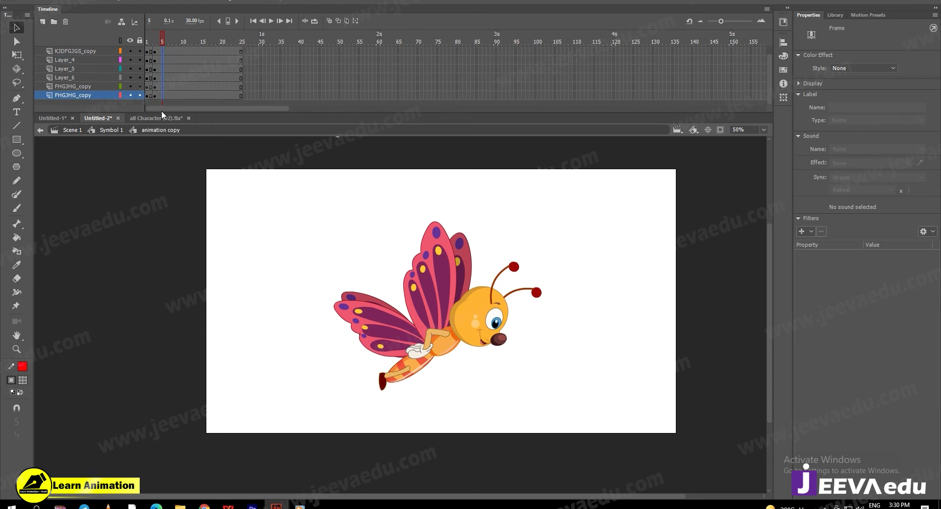
key("F6")
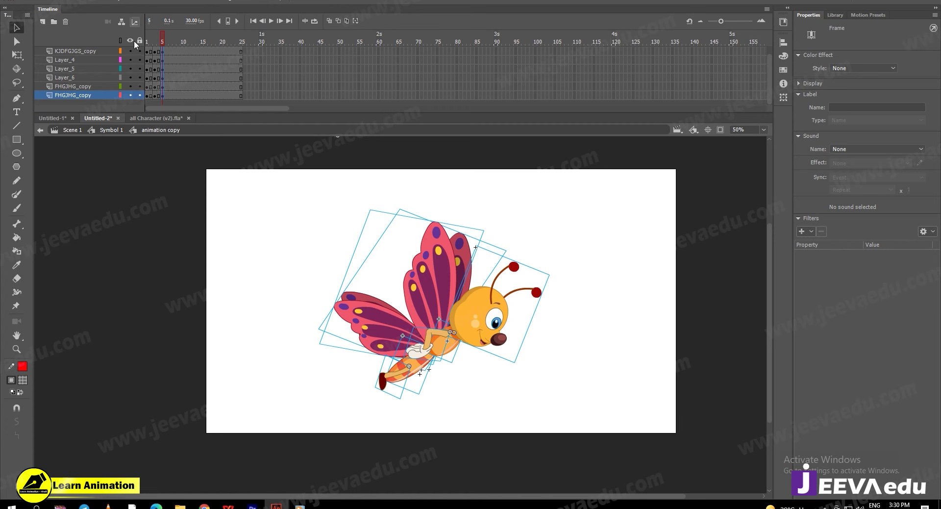
- Create classic tweens between the keyframes at frames 1, 3 and 5 on all layers
left_click_drag(152, 96, 152, 48)
right_click(152, 55)
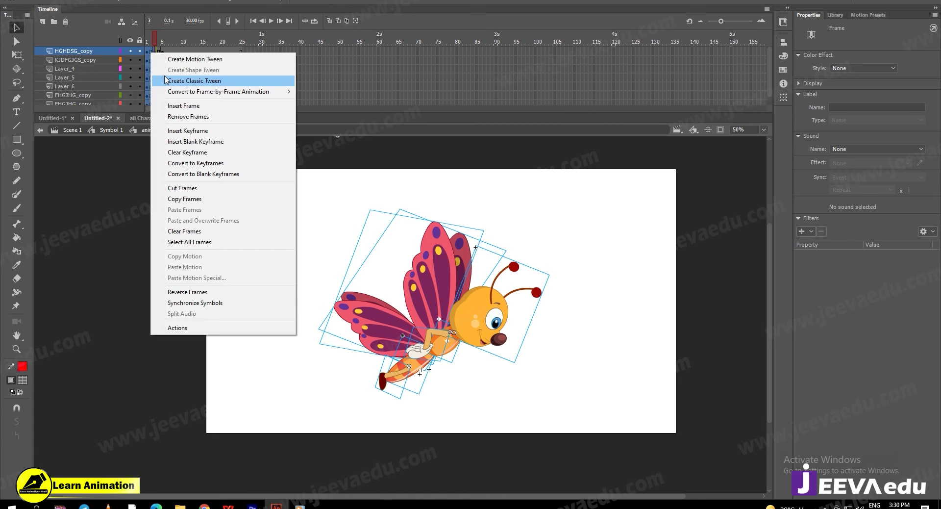
left_click(176, 77)
- At frame 3, enlarge the front wings to about 164 by 236 px and skew them backward, away from the head
left_click(152, 43)
left_click(154, 43)
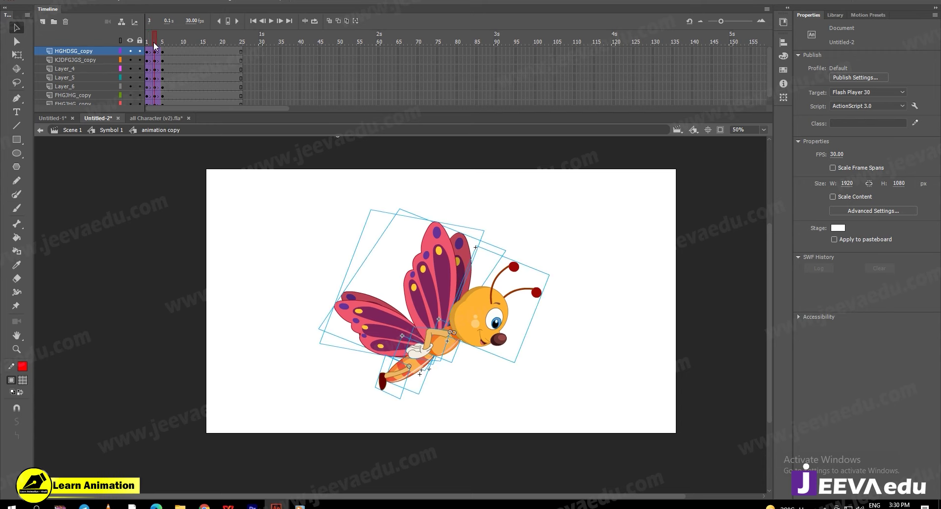
key("z")
left_click(456, 302)
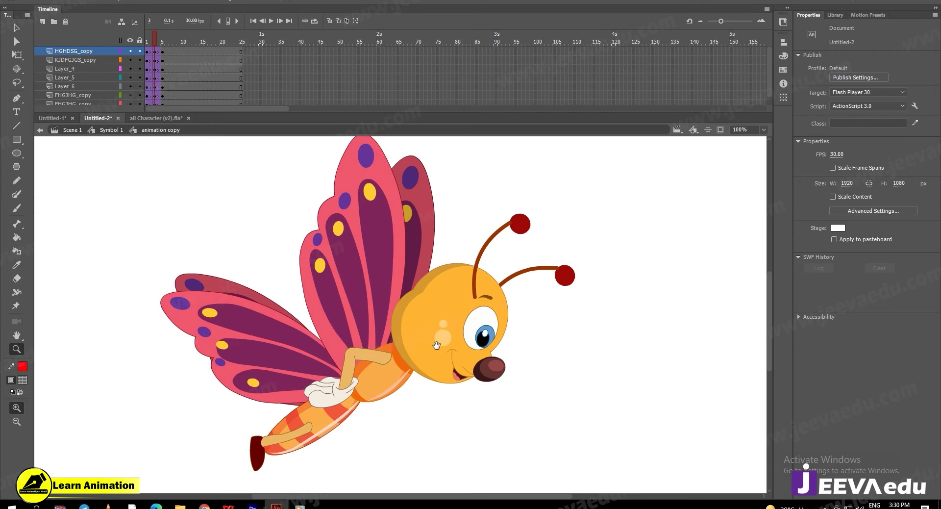
left_click(424, 325, "alt")
key("v")
left_click(369, 290)
key("q")
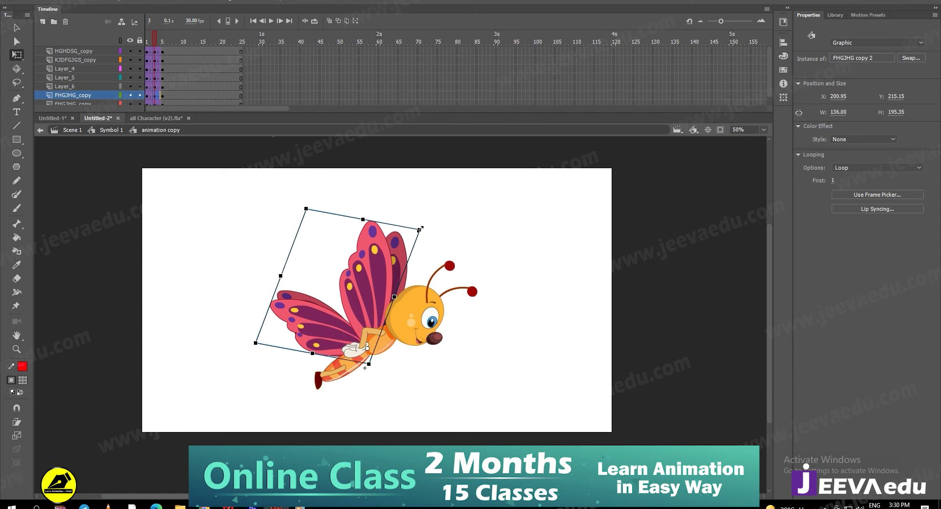
left_click_drag(420, 228, 440, 207)
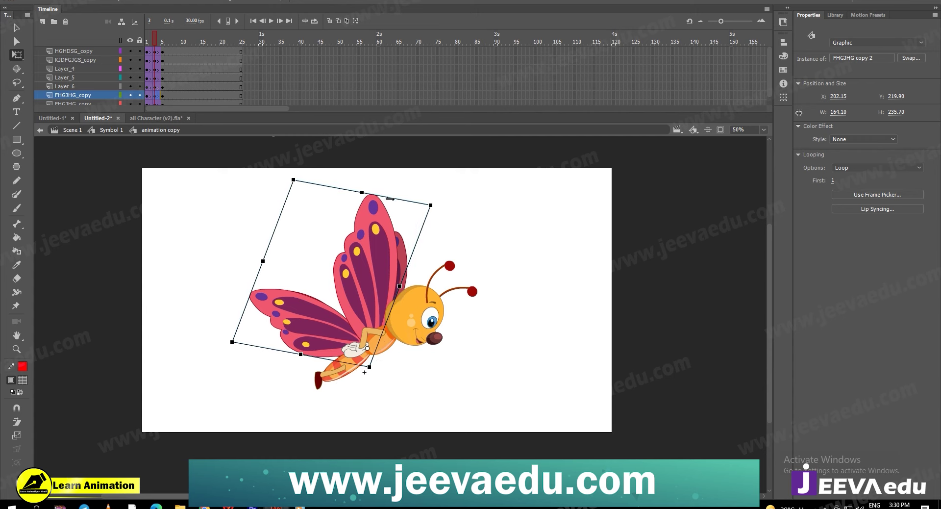
left_click_drag(387, 196, 368, 193)
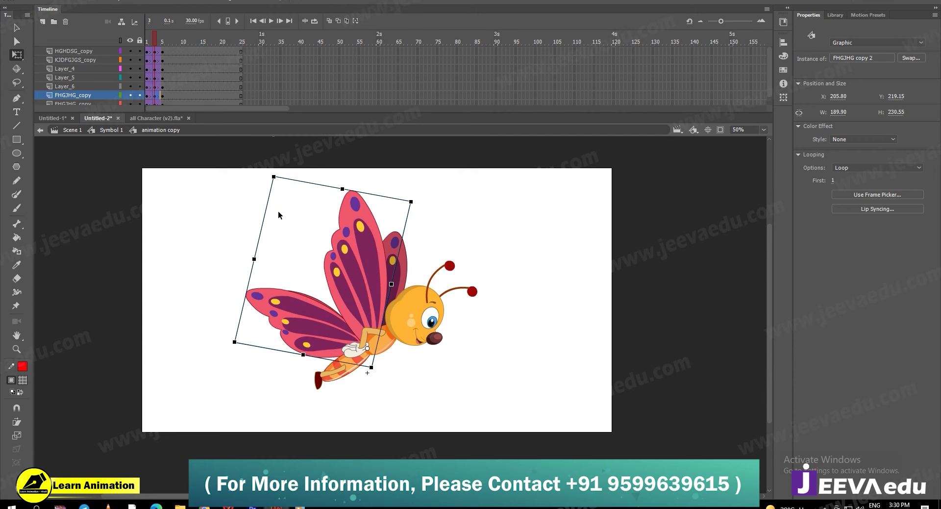
left_click_drag(267, 208, 261, 228)
- At frame 3, enlarge and skew the darker far wings to about 241 by 249 px so they spread out behind the front wings
left_click(404, 254)
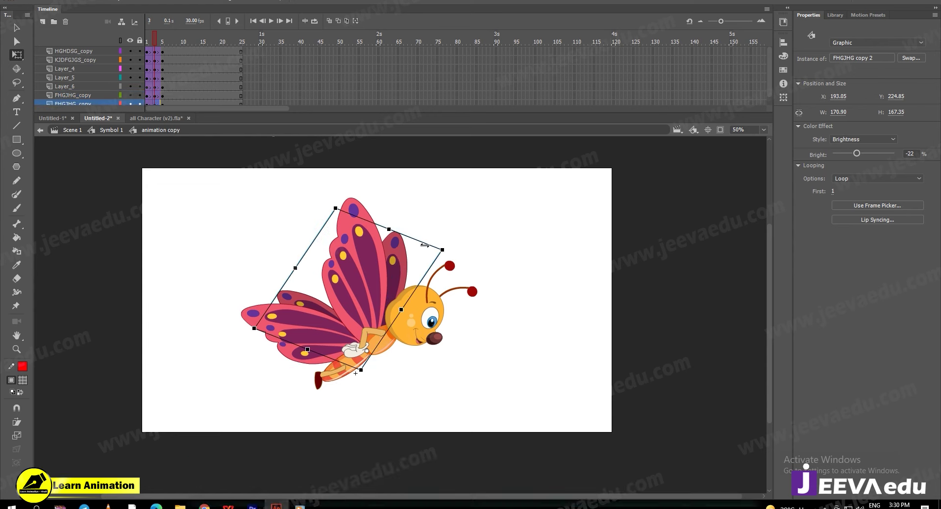
left_click_drag(442, 249, 457, 219)
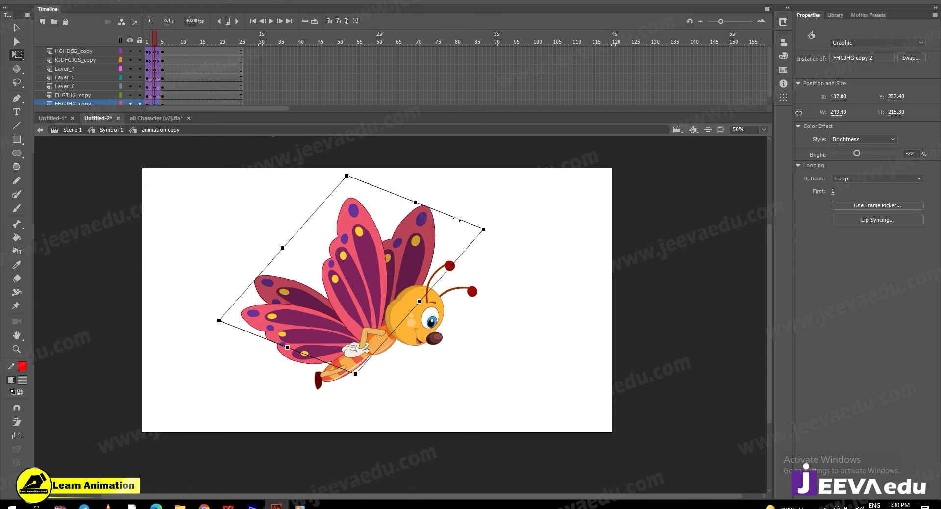
left_click_drag(307, 221, 324, 203)
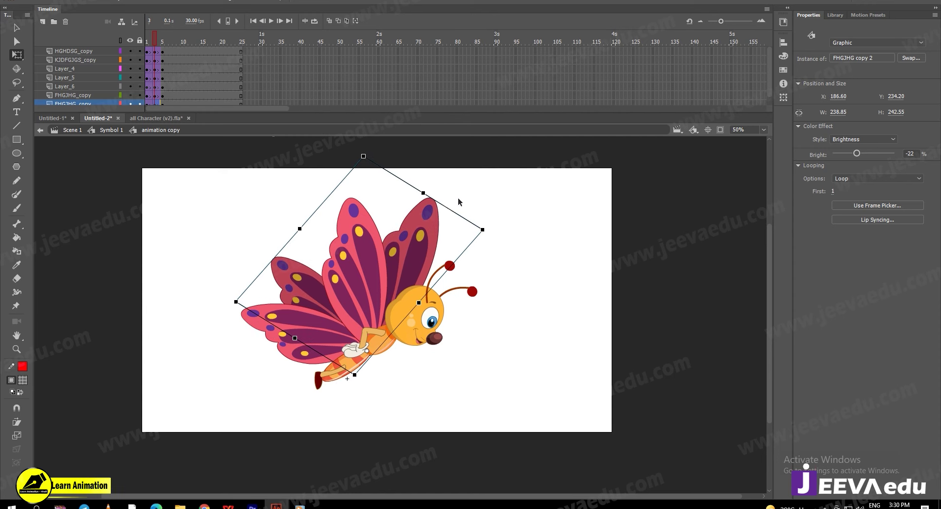
left_click_drag(427, 195, 438, 205)
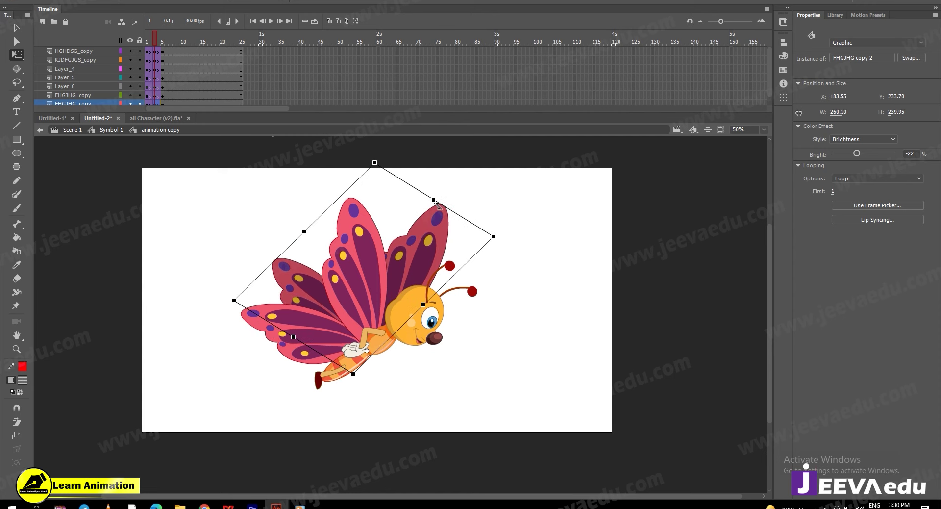
left_click_drag(293, 239, 317, 228)
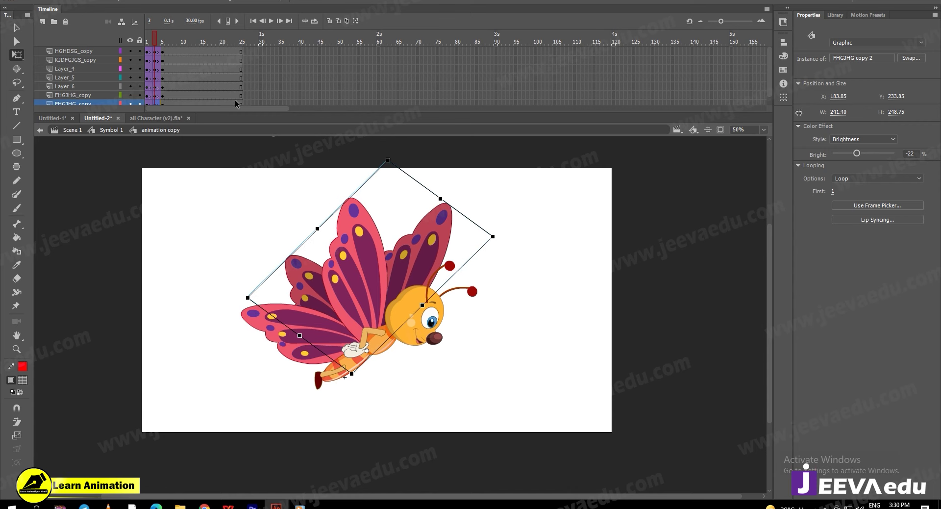
- Check the wing motion and skew the far wings slightly back down at frame 3, to about 245 by 232 px
left_click_drag(151, 41, 155, 60)
left_click(156, 59)
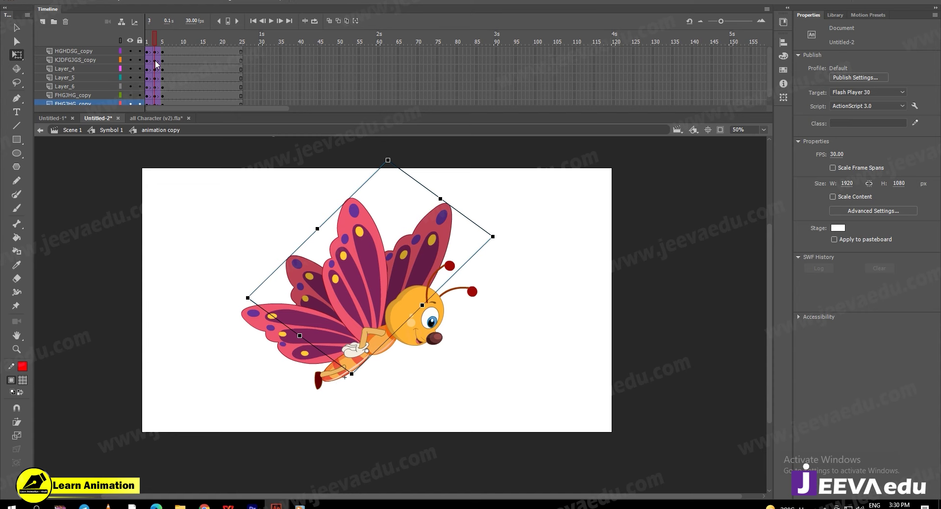
left_click(317, 289)
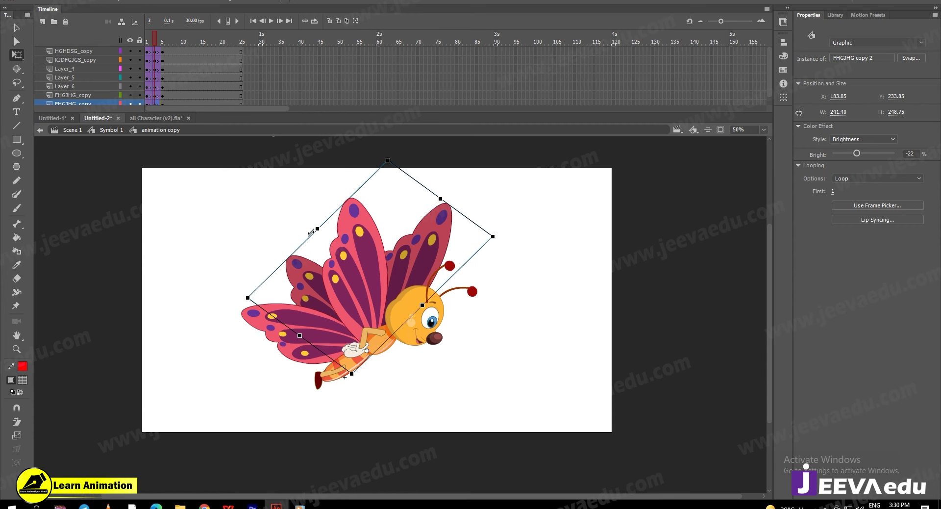
mouse_move(308, 232)
left_mouse_down()
mouse_move(298, 244)
mouse_move(308, 242)
left_mouse_up()
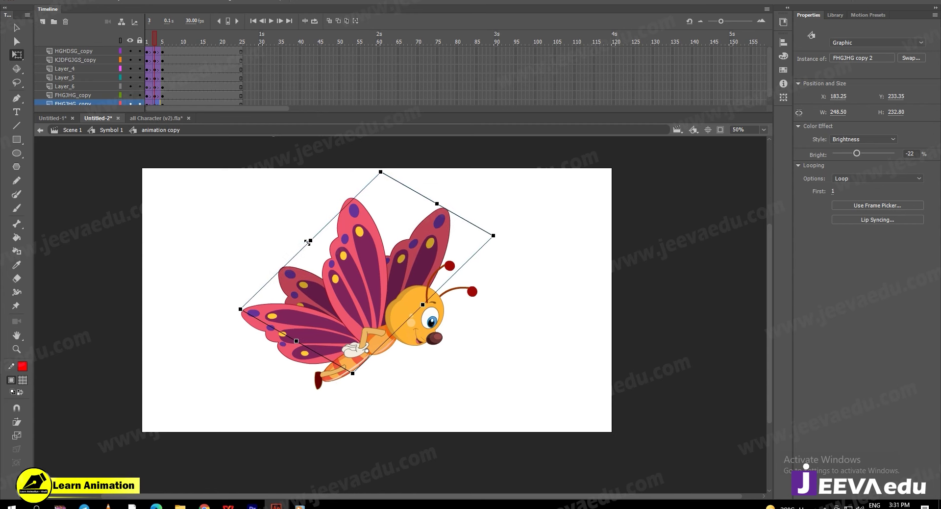
- Review the wing flap across frames 1 to 6 and return to frame 3 with the Selection tool active
left_click(147, 41)
left_click(156, 42)
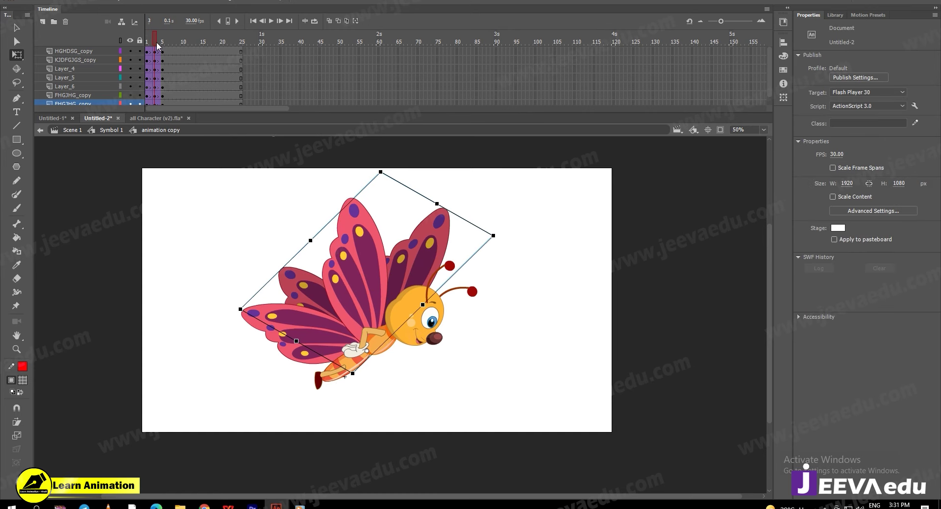
left_click(157, 43)
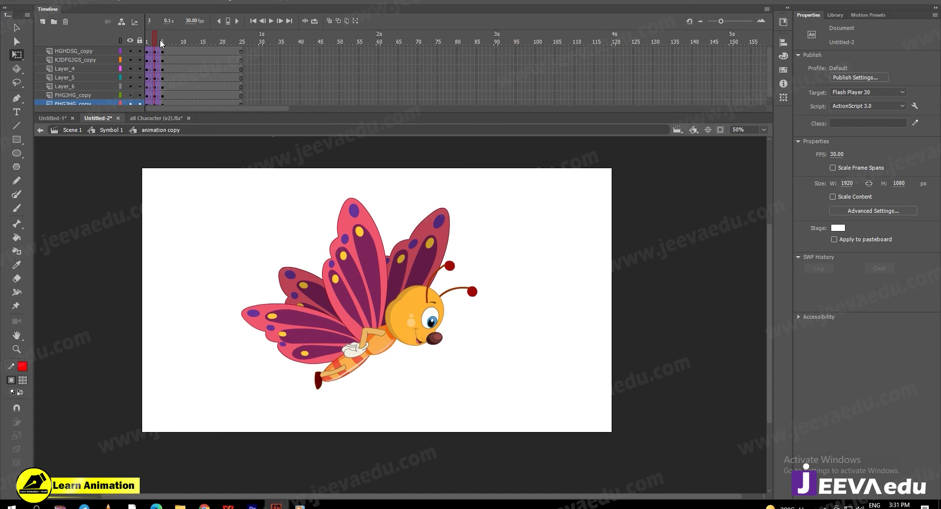
mouse_move(161, 42)
left_mouse_down()
mouse_move(141, 44)
mouse_move(155, 46)
left_mouse_up()
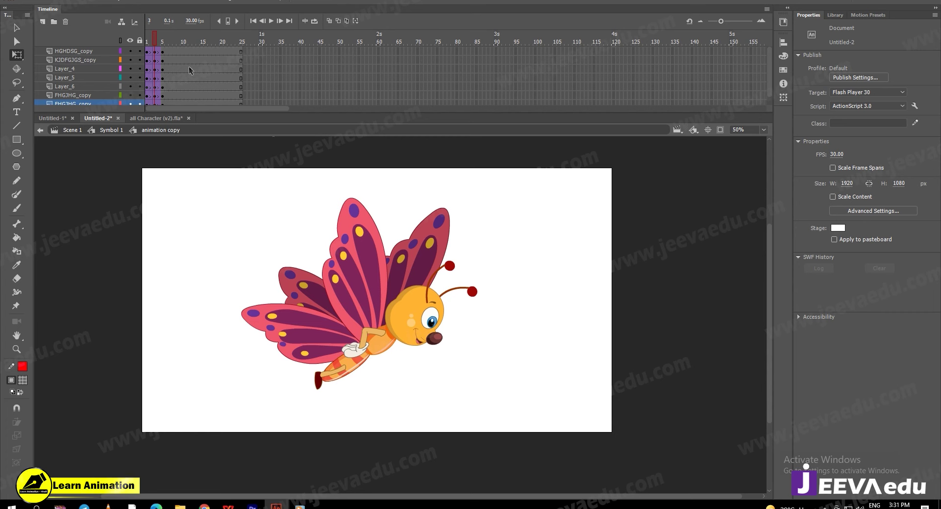
left_click(167, 54)
left_click(167, 52)
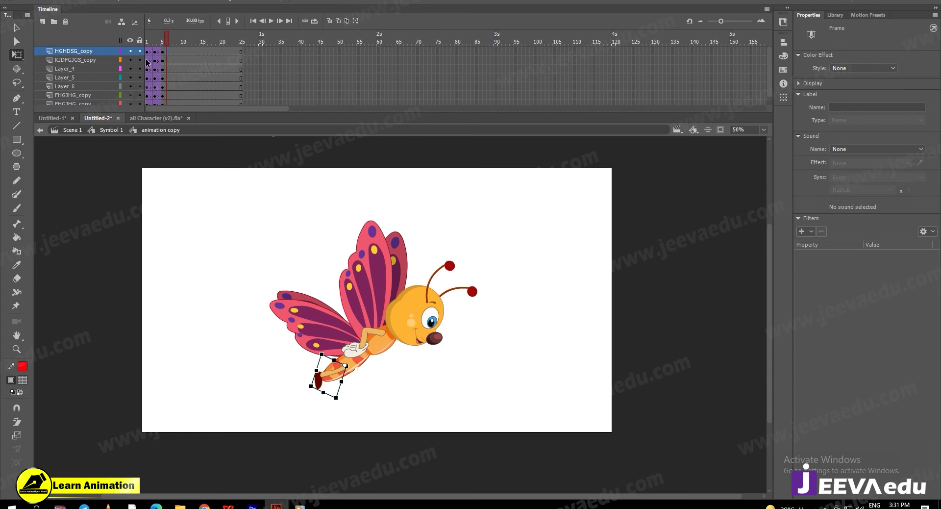
left_click(155, 44)
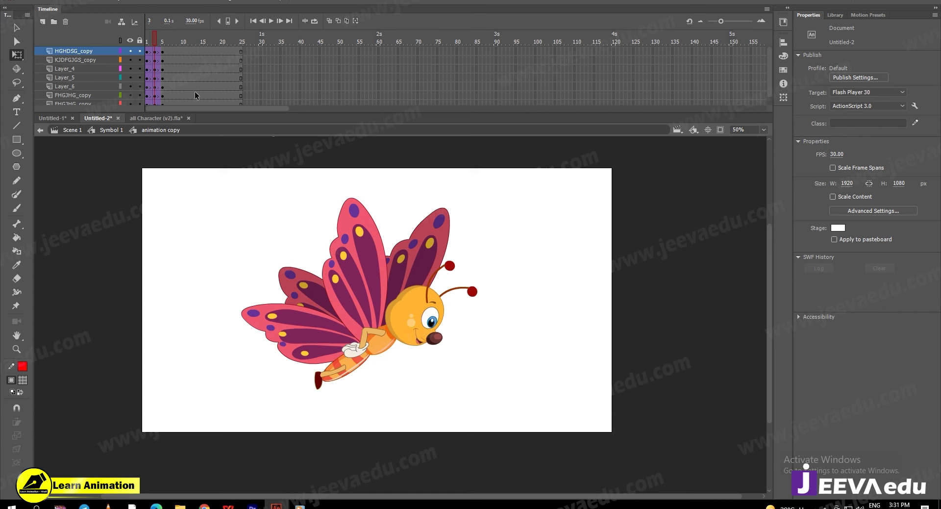
left_click(157, 47)
left_click(155, 47)
key("v")
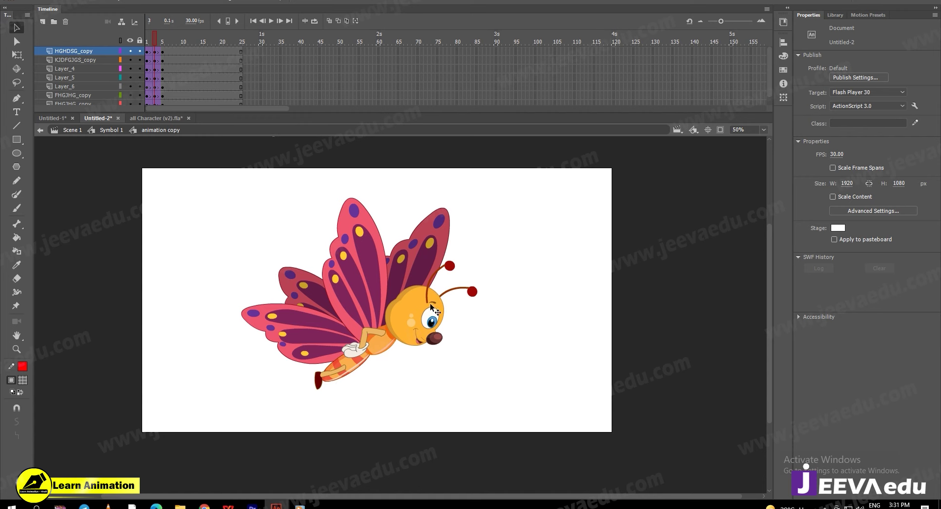
- Open the butterfly's head symbol and, inside it, the rear antenna's symbol for editing
left_click(431, 308)
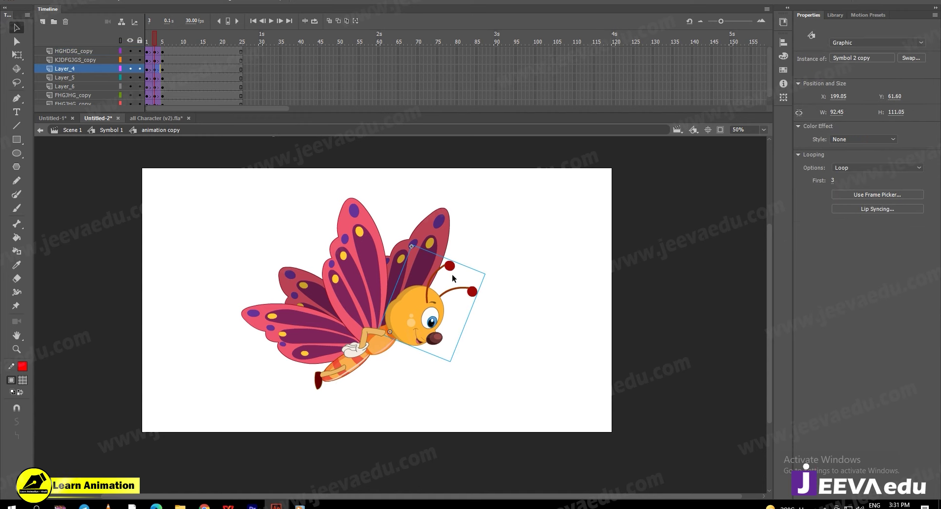
double_click(426, 303)
left_click(427, 294)
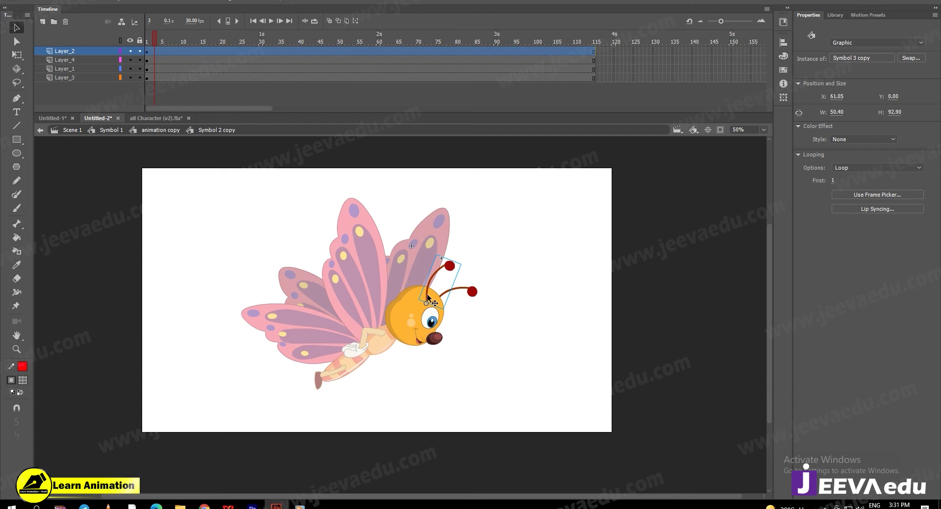
double_click(427, 295)
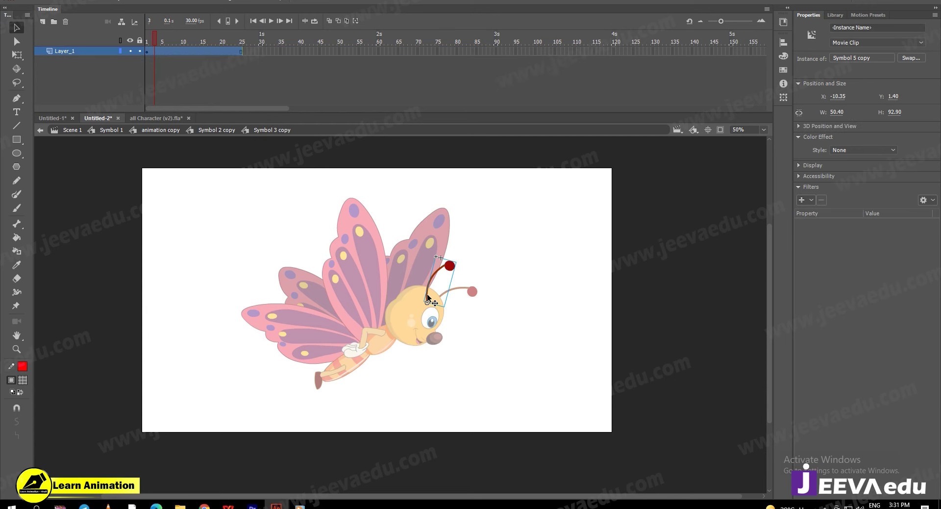
- Add keyframes for the rear antenna at frames 13 and 25 and create classic tweens between all its keyframes
left_click(183, 49)
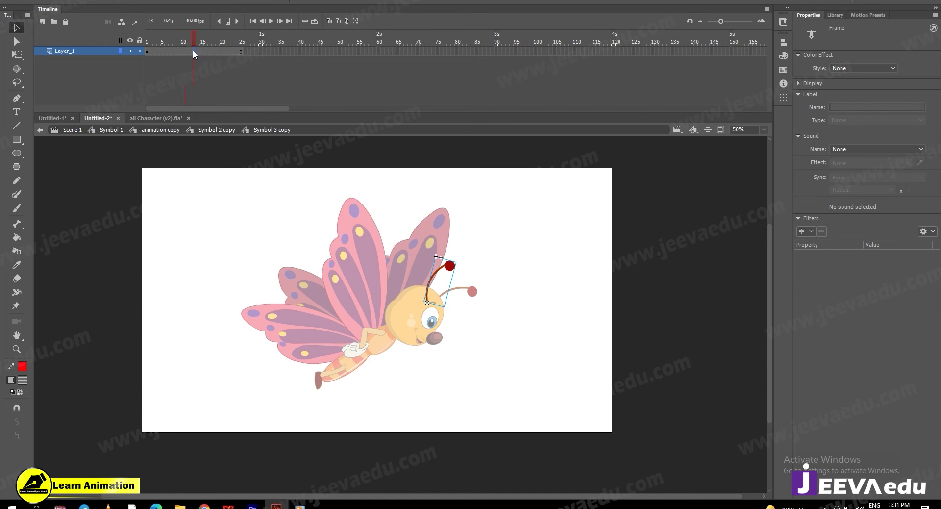
left_click(194, 52)
key("F6")
left_click(241, 51)
key("F6")
left_click_drag(175, 51, 207, 51)
right_click(202, 51)
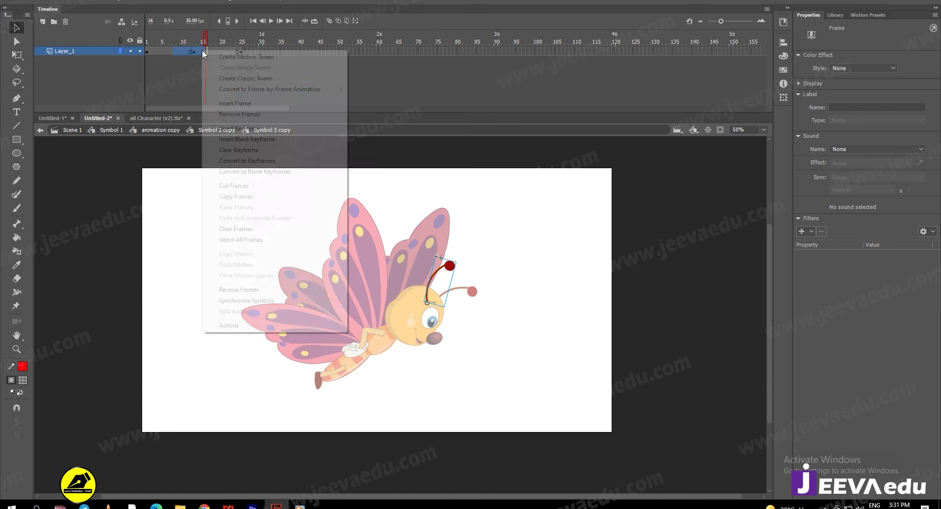
left_click(230, 78)
- At frame 13, rotate the rear antenna slightly forward around its base
left_click(193, 53)
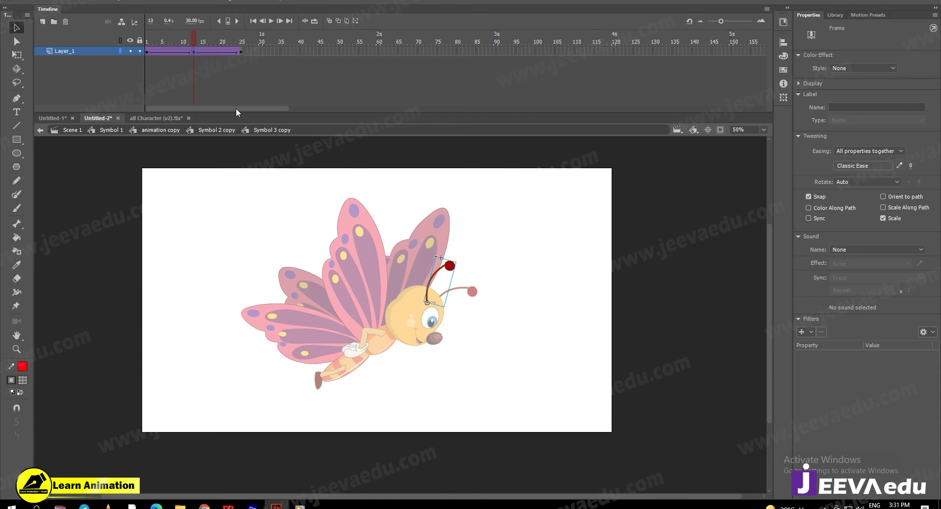
key("q")
left_click_drag(464, 270, 470, 297)
- Open the front antenna's symbol, add keyframes at frames 13 and 25, and create classic tweens between its keyframes
double_click(470, 294)
double_click(472, 297)
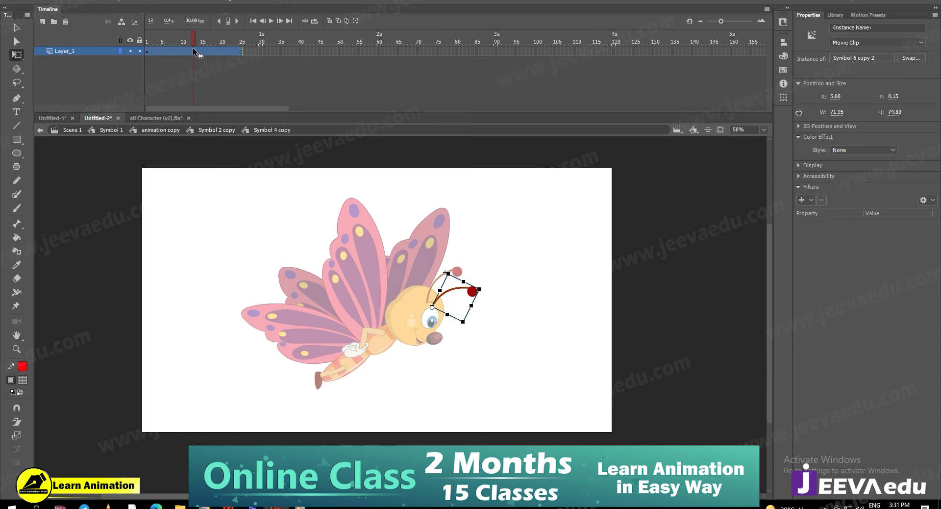
left_click(240, 51)
key("F6")
left_click_drag(179, 52, 201, 51)
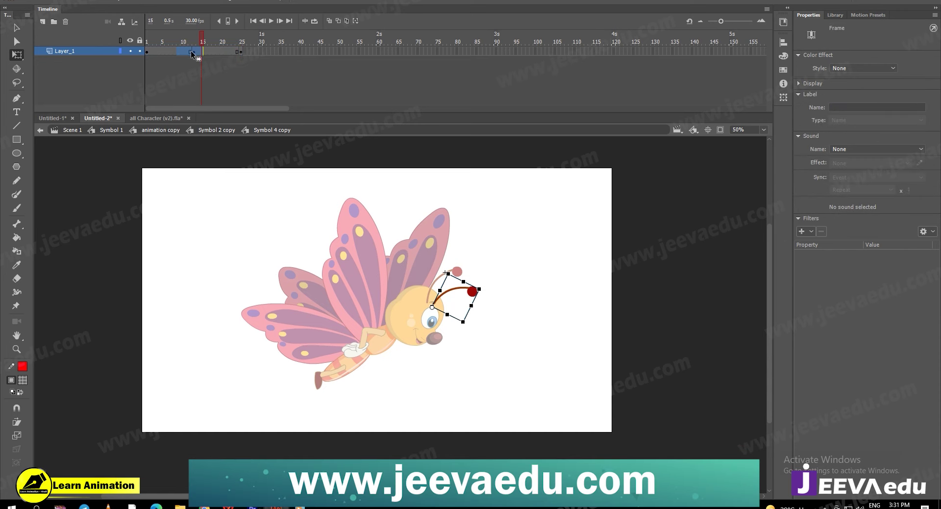
right_click(192, 53)
left_click(208, 80)
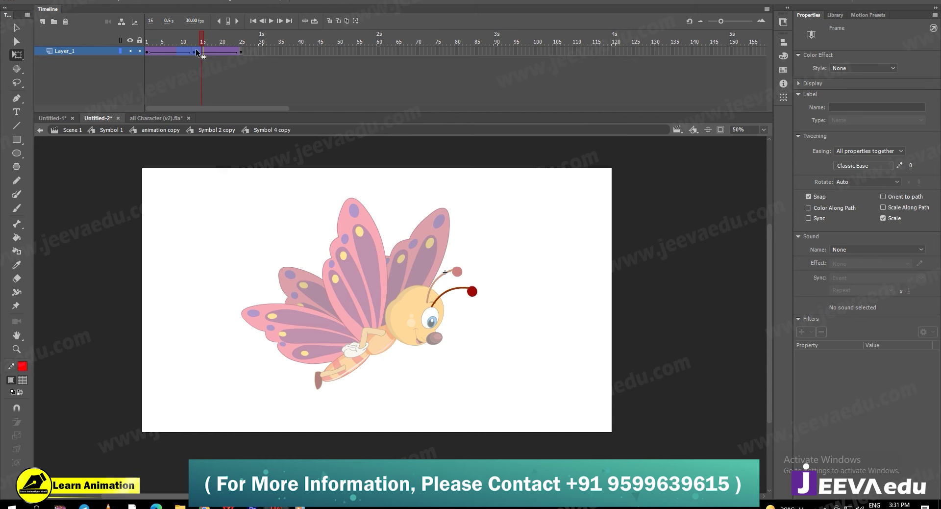
- At frame 13, rotate the front antenna slightly upward around its base and return to the head symbol
left_click(194, 52)
left_click_drag(487, 285, 483, 274)
left_click(215, 205)
double_click(215, 205)
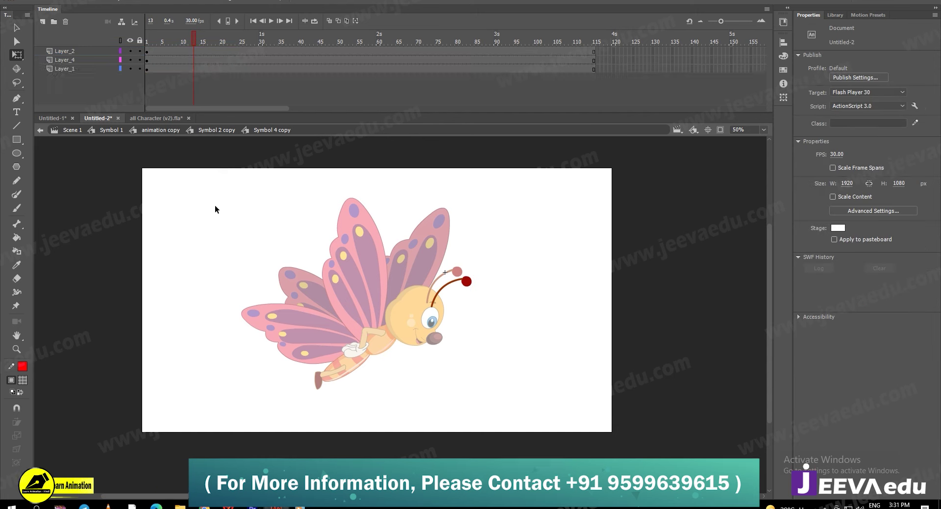
- Play the antenna motion from frame 1 and return to the animation copy symbol
left_click_drag(195, 39, 101, 72)
key("Return")
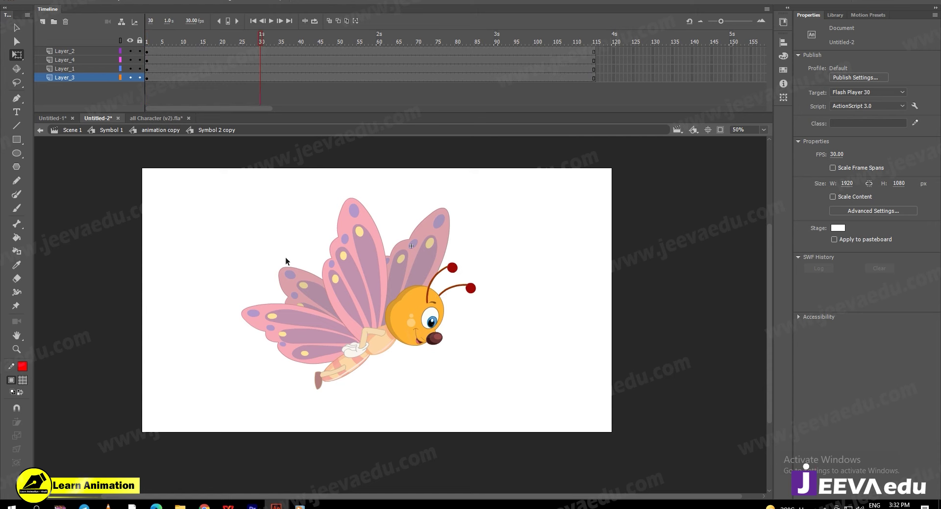
double_click(261, 243)
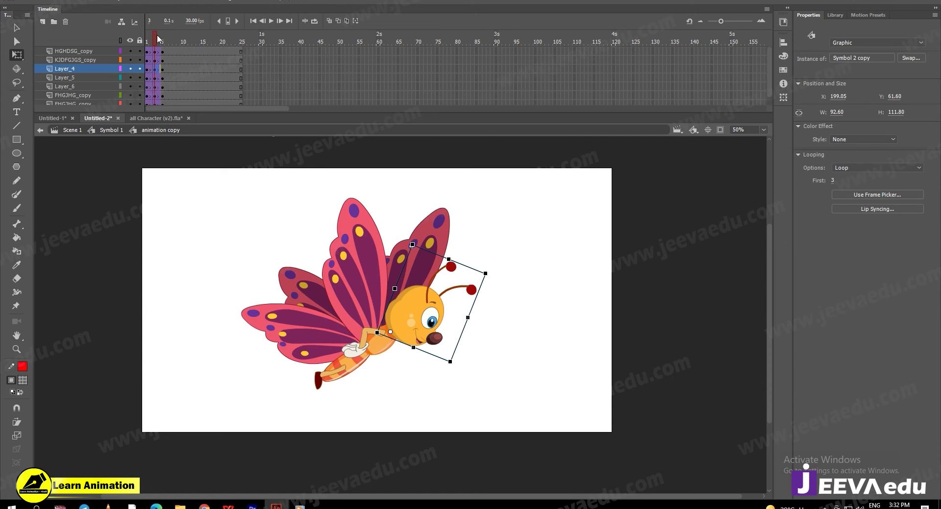
- Duplicate the wing-flap frames 1 to 5 on all layers repeatedly along the timeline until they fill it through frame 25
left_click_drag(159, 37, 161, 57)
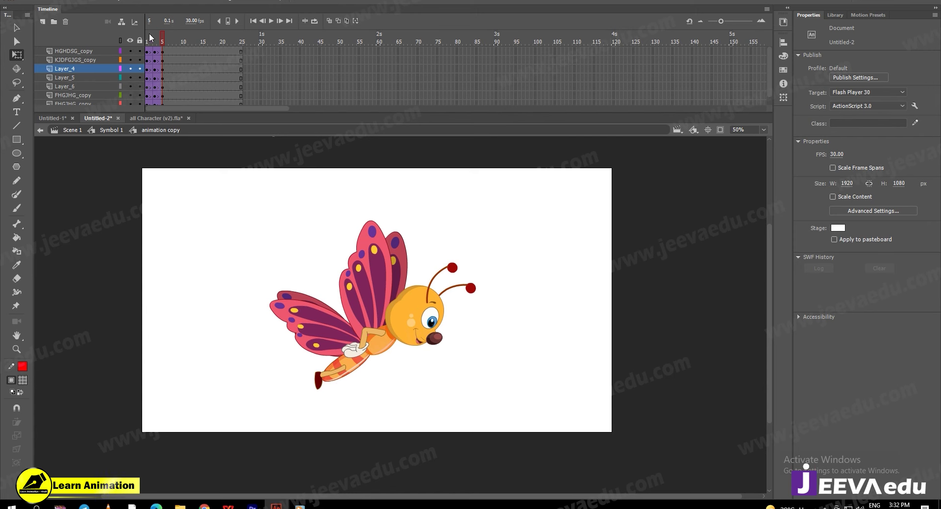
left_click_drag(147, 51, 162, 137)
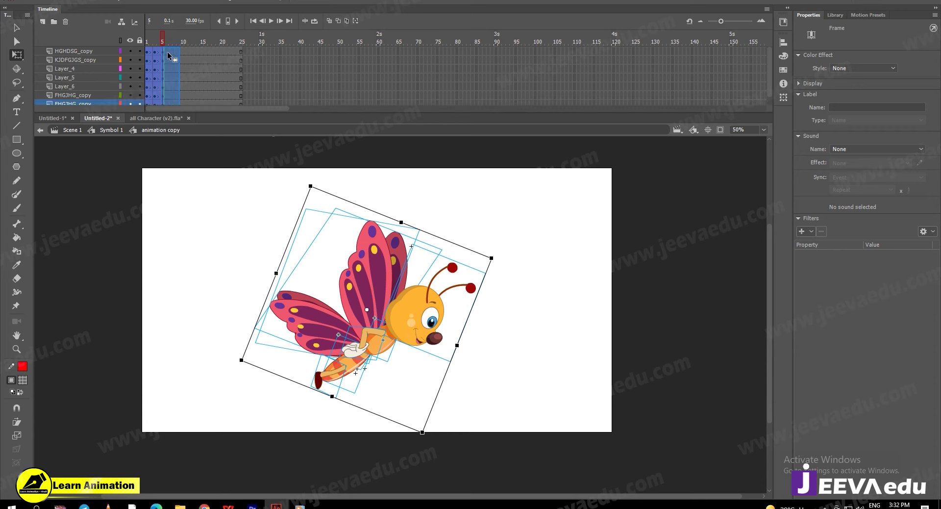
left_click(169, 55)
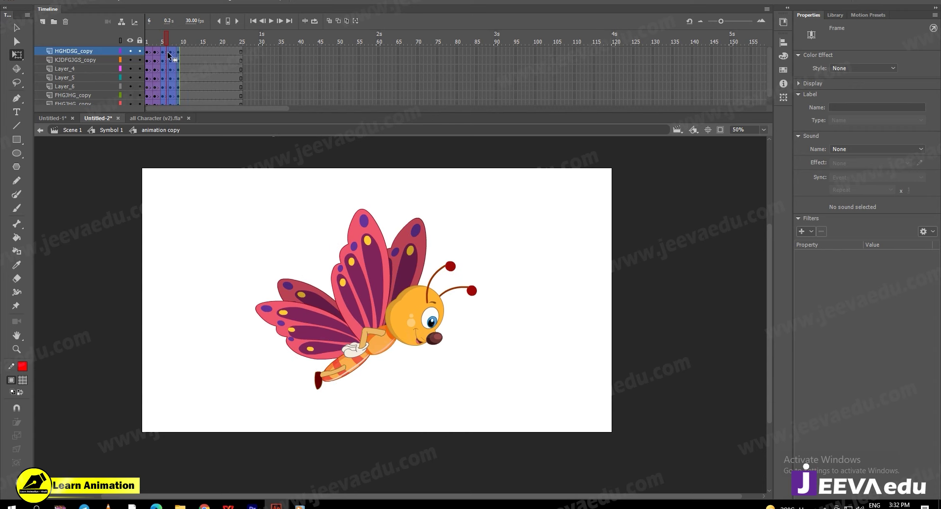
left_click_drag(185, 48, 223, 59)
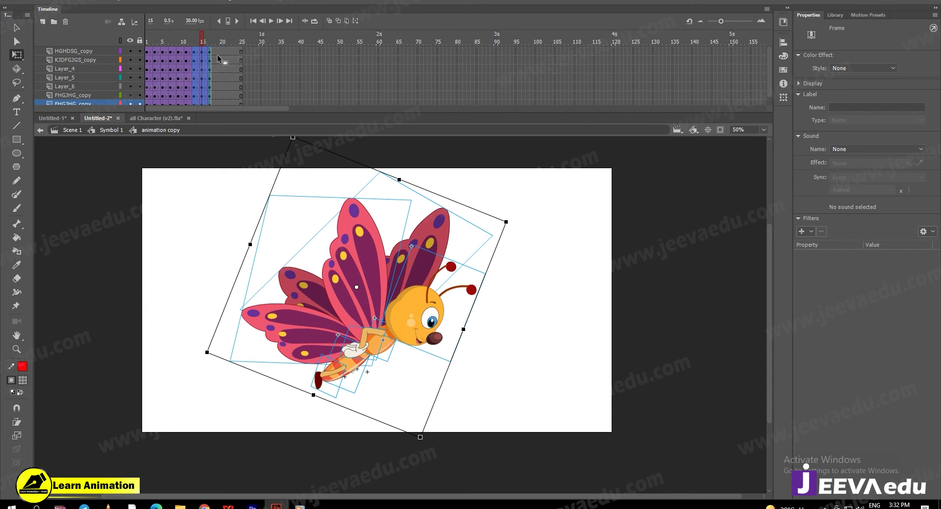
left_click_drag(219, 59, 233, 59)
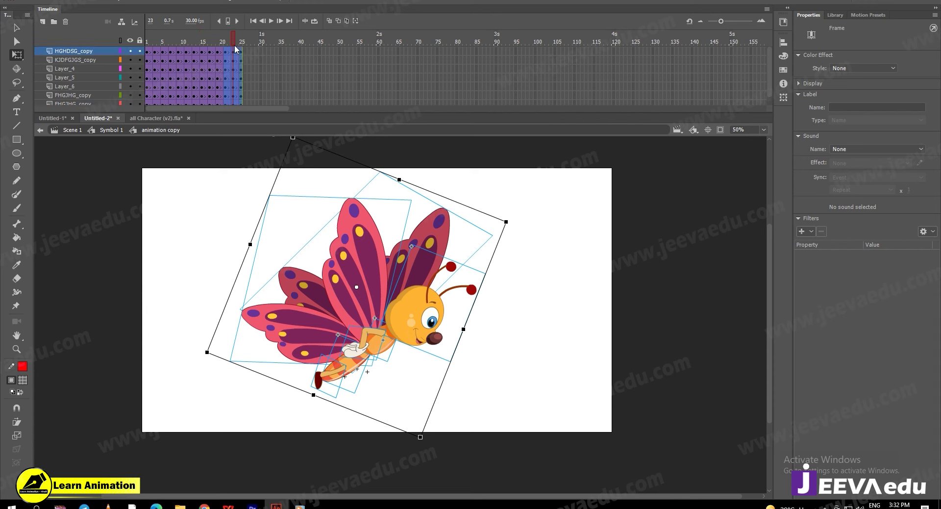
- Play the repeated wing flap several times and scrub back to frame 1, watching the antennae
key("Return")
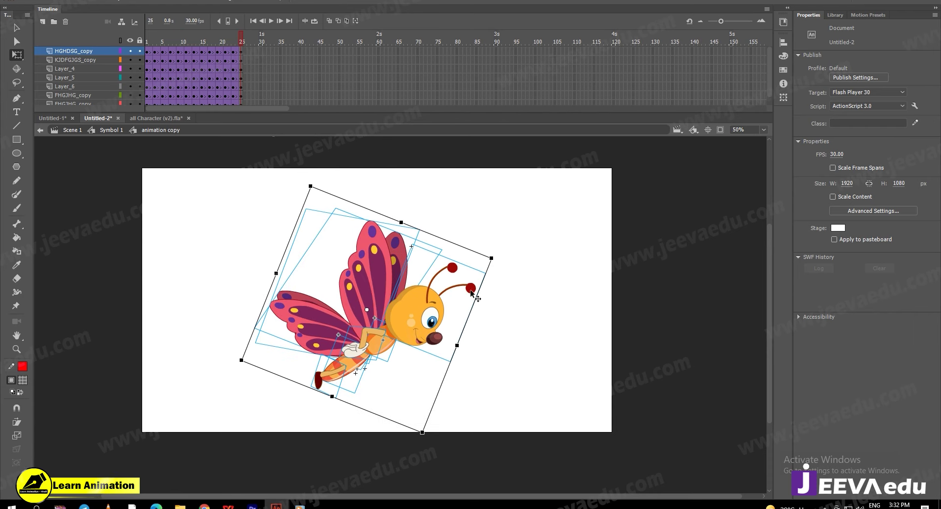
key("Return")
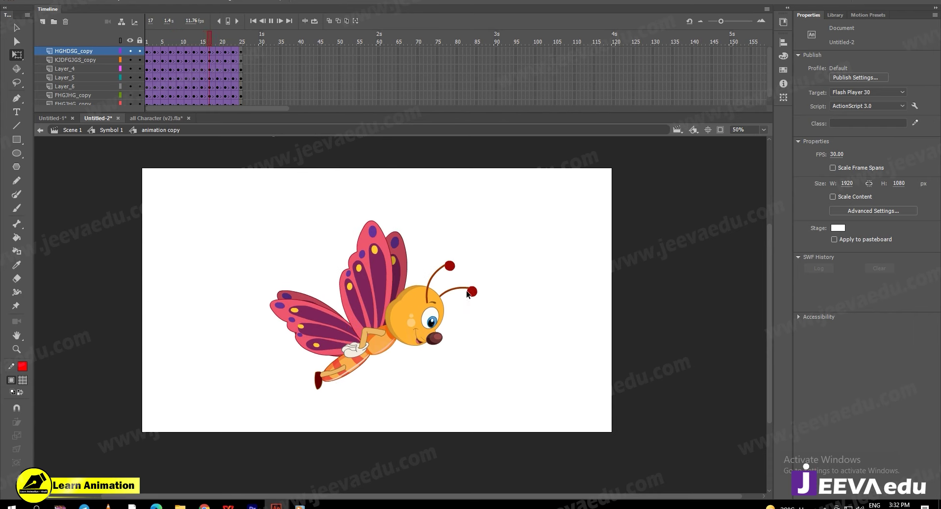
key("Return")
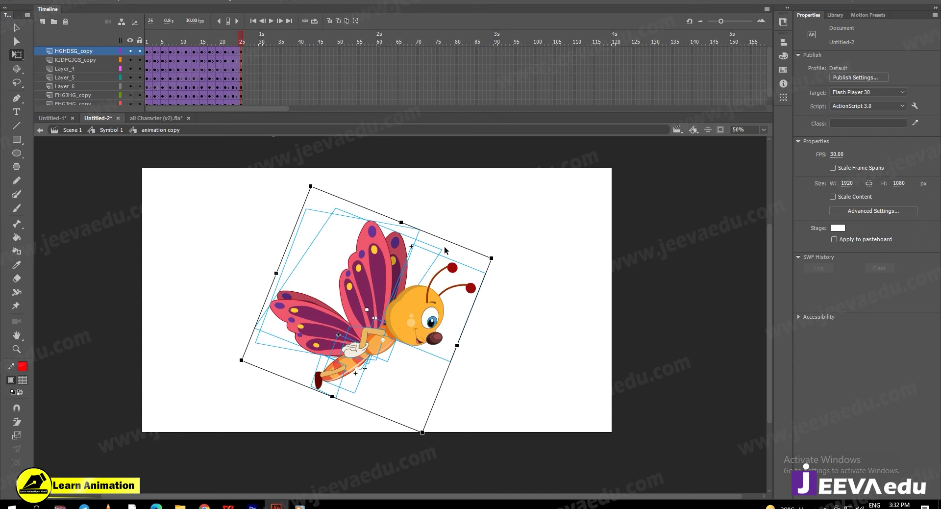
left_click_drag(236, 43, 137, 62)
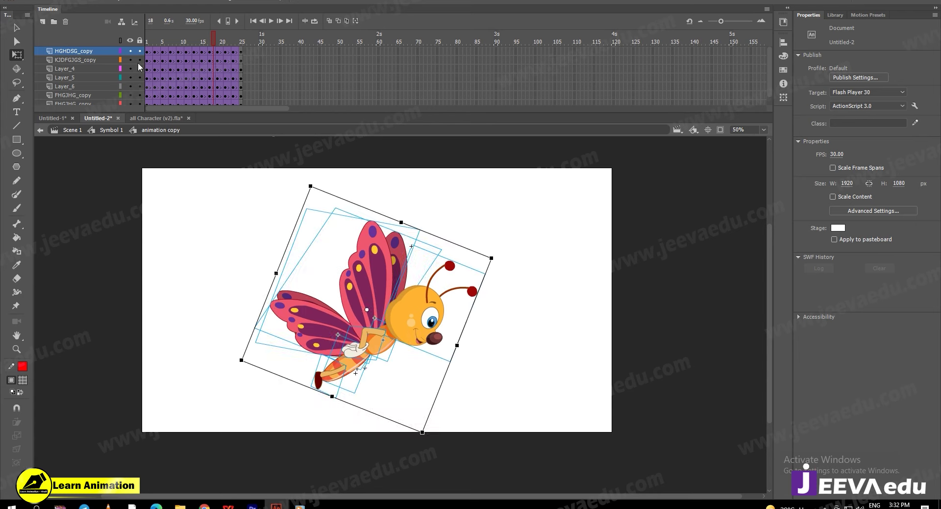
- Select all frames of the head layer, Layer_4, and synchronize their symbols
left_click(446, 296)
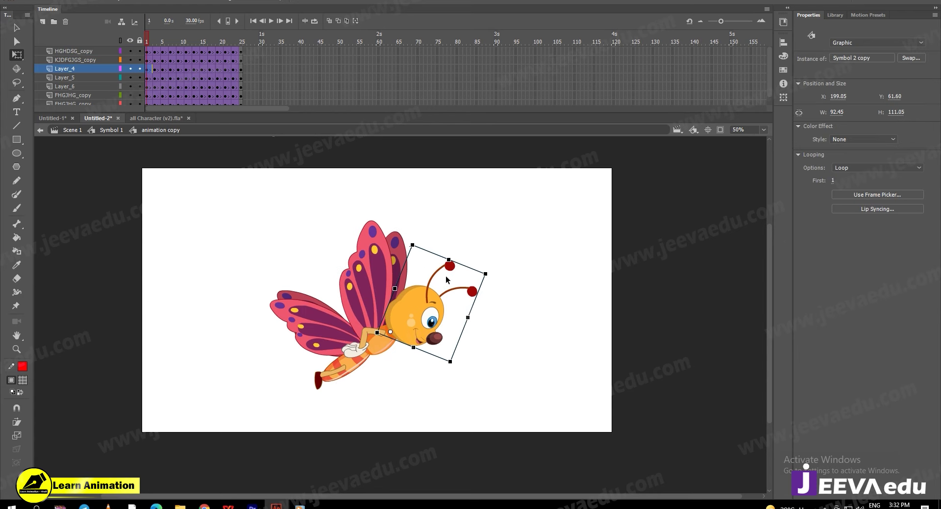
left_click(104, 69)
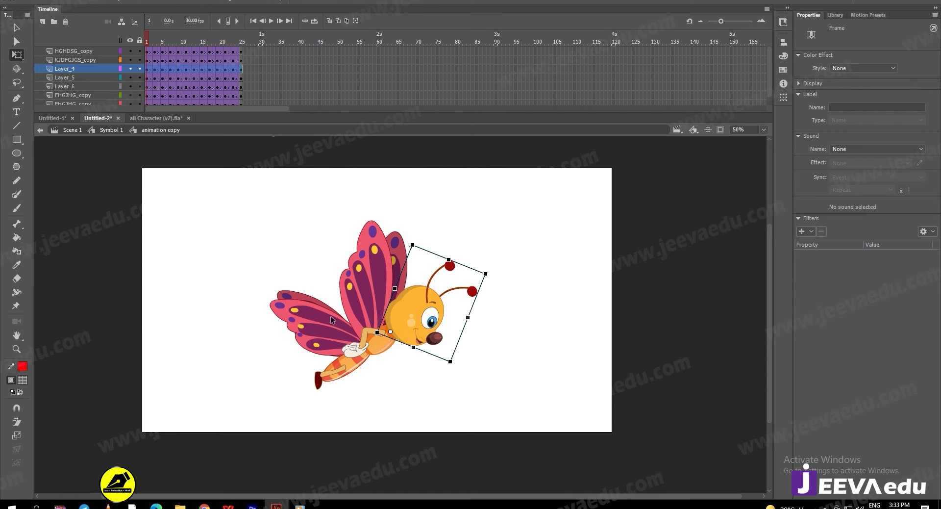
right_click(211, 75)
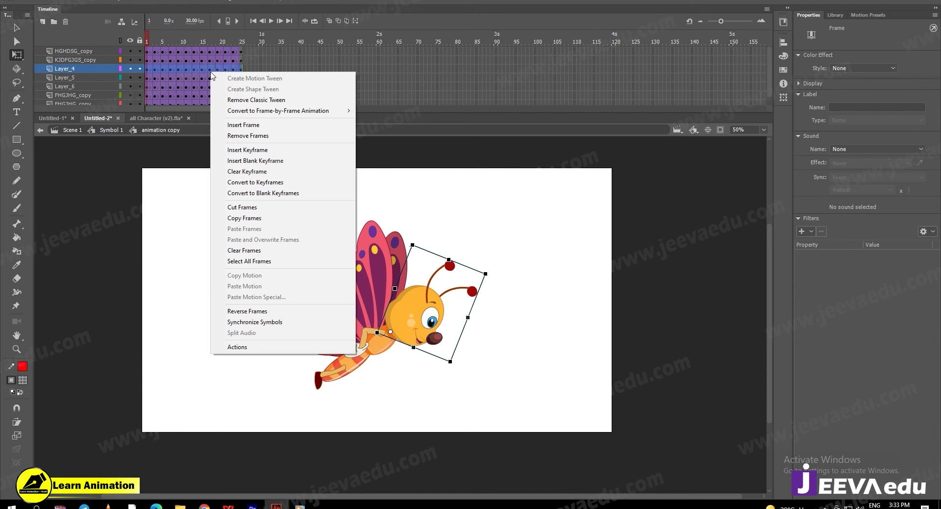
left_click(277, 322)
- Play the animation again and inspect the head instance's looping settings at frame 17
key("Return")
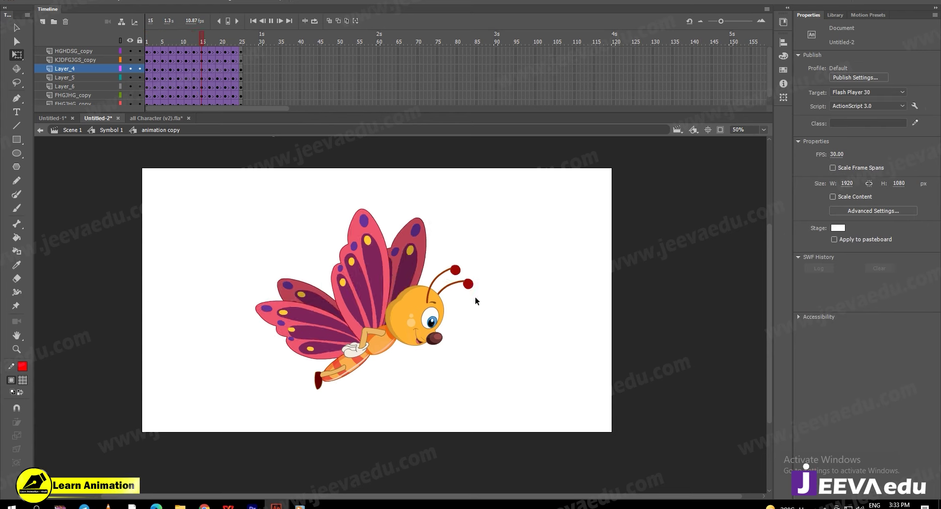
key("Return")
left_click(146, 41)
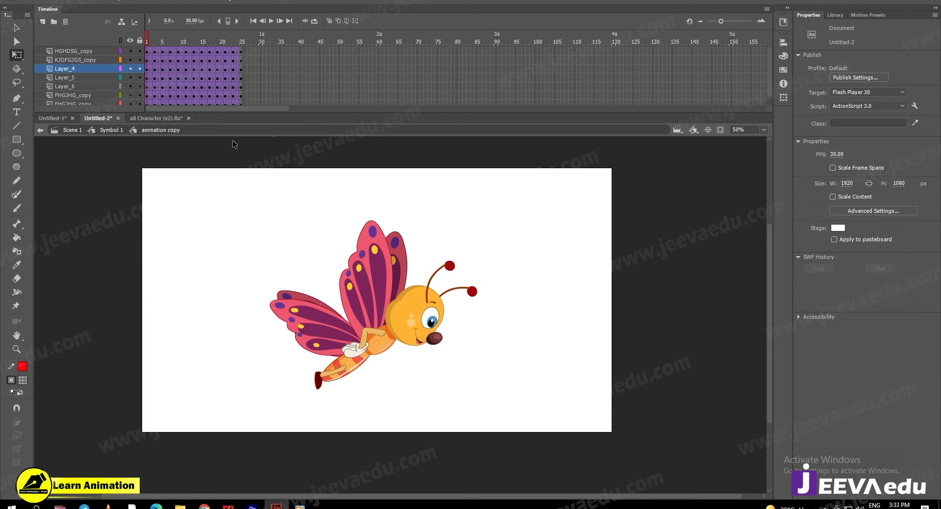
left_click(211, 68)
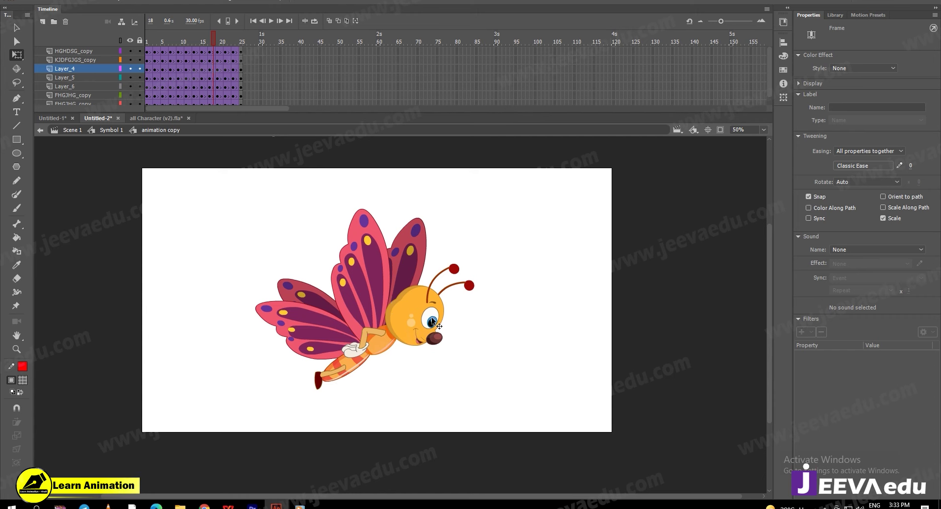
key("ctrl+shift+a")
left_click(209, 71)
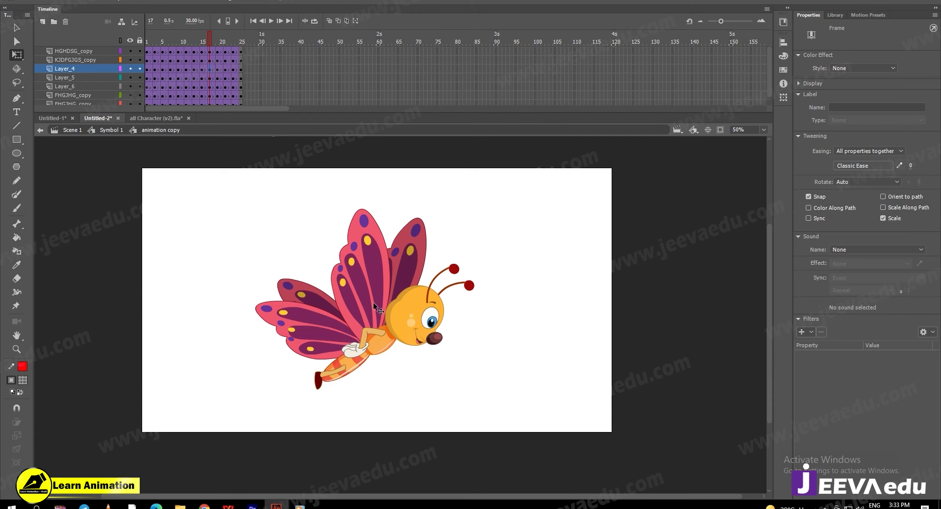
left_click(421, 319)
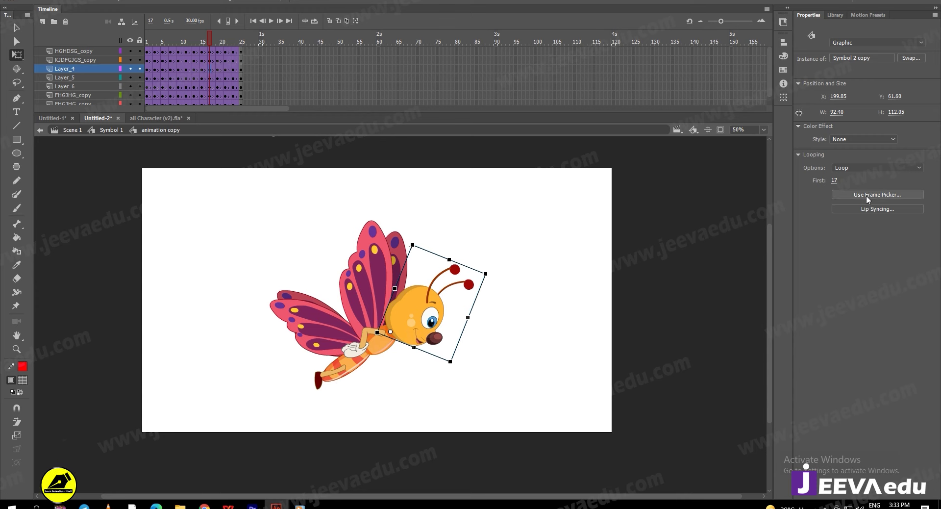
- Go up to Symbol 1 and add keyframes for the whole butterfly at frames 7, 15 and 25
left_click(98, 129)
left_click_drag(226, 37, 186, 55)
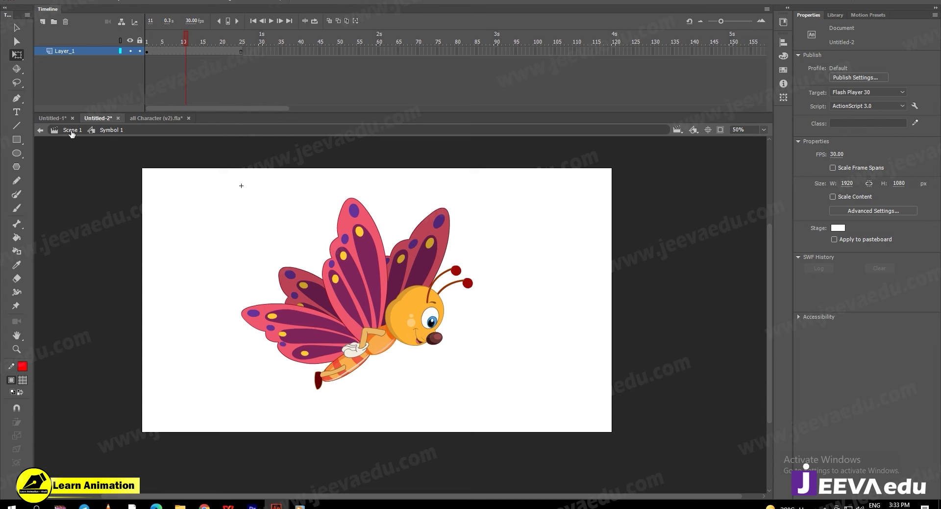
left_click(181, 50)
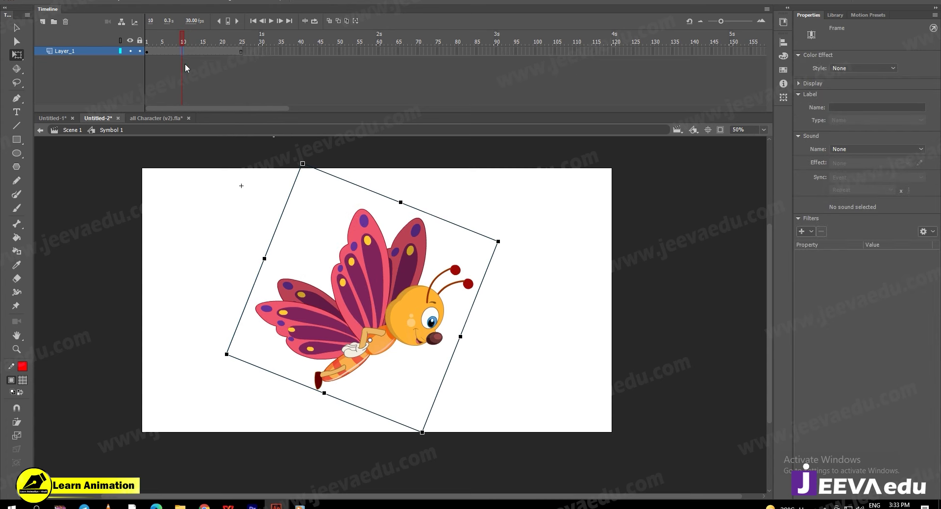
left_click(170, 51)
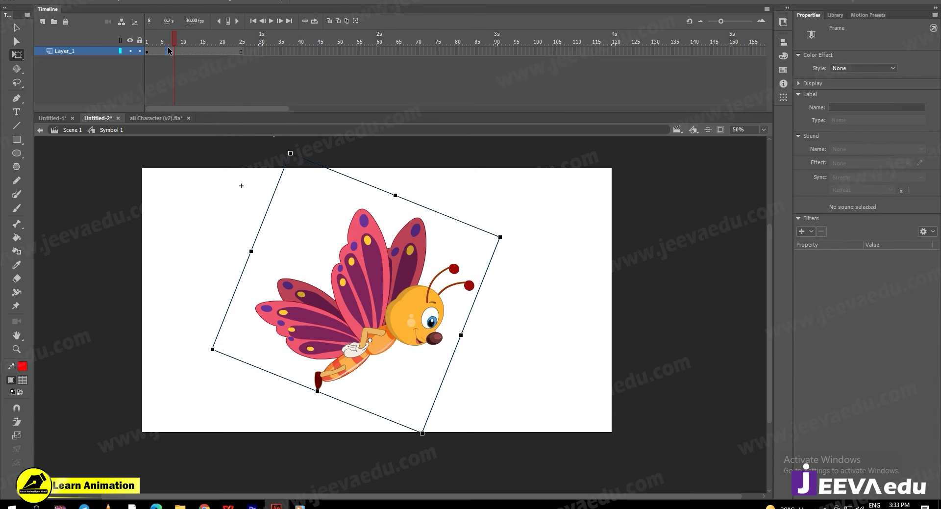
left_click(201, 51)
key("F6")
left_click(241, 51)
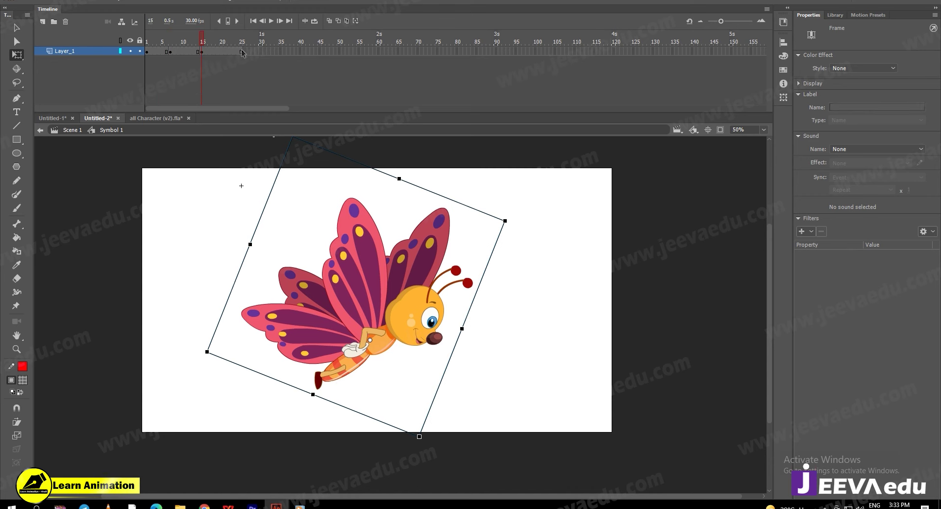
- Create classic tweens between all of Layer_1's keyframes and select the keyframe at frame 7
left_click_drag(167, 51, 216, 51)
right_click(208, 52)
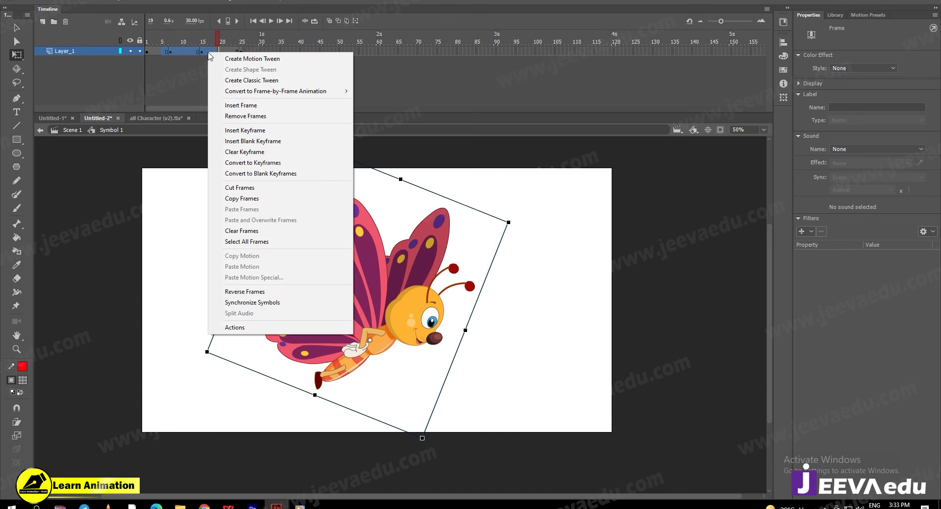
left_click(229, 80)
left_click(170, 51)
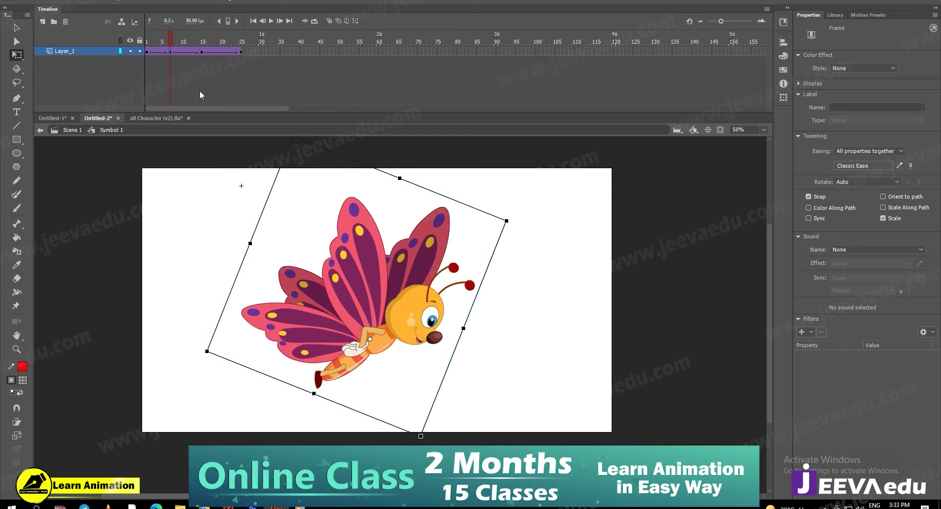
- Raise the butterfly slightly at frame 7, and move it up and a little to the right at frame 15
key("shift+Up")
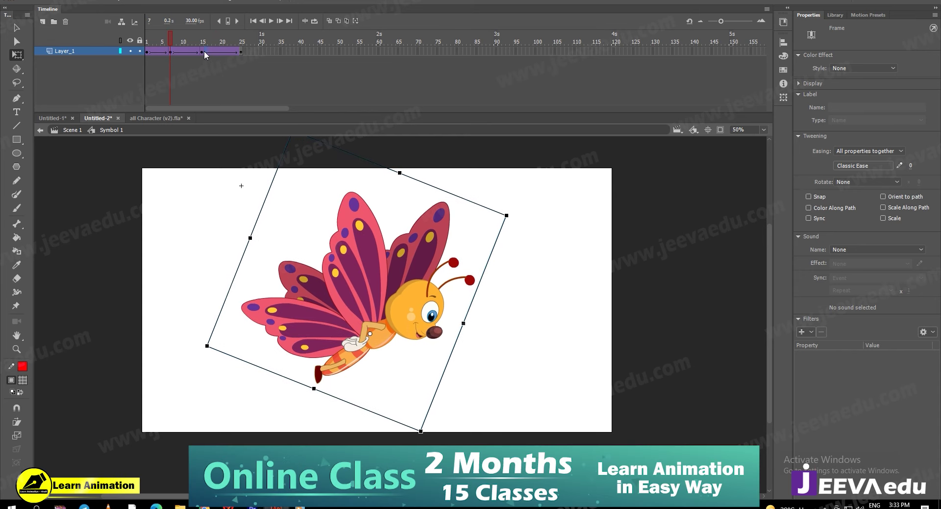
left_click(204, 51)
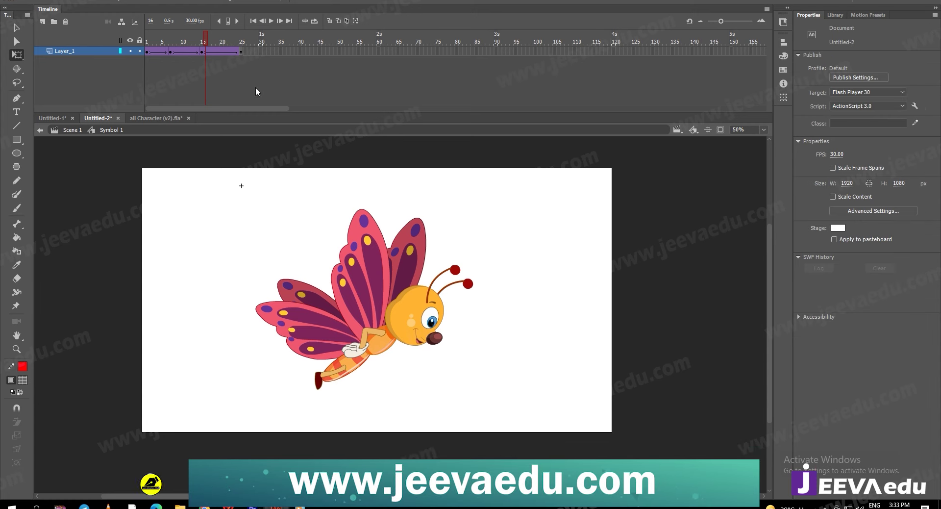
left_click(201, 52)
left_click(360, 282)
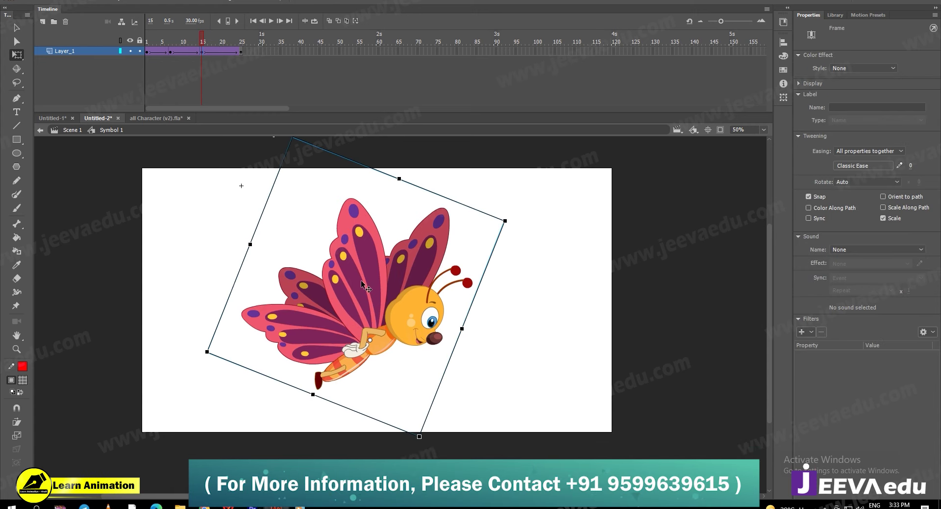
key("shift+Up")
key("Right")
key("Right")
key("shift+Right")
key("Up")
key("Up")
key("Up")
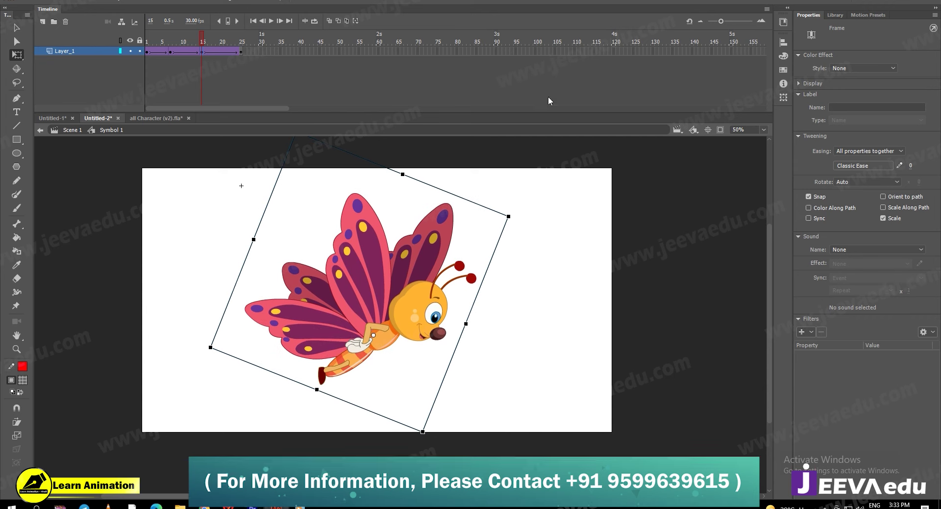
- Raise the butterfly further and shift it slightly left at frame 15, and play back the motion
mouse_move(198, 42)
left_mouse_down()
mouse_move(155, 59)
mouse_move(193, 58)
left_mouse_up()
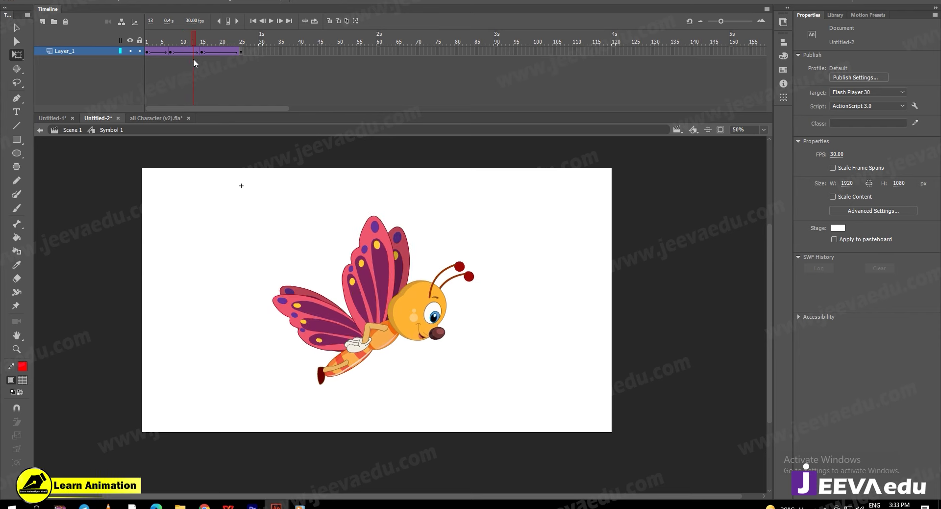
left_click(204, 53)
key("shift+Up")
key("shift+Up")
key("shift+Left")
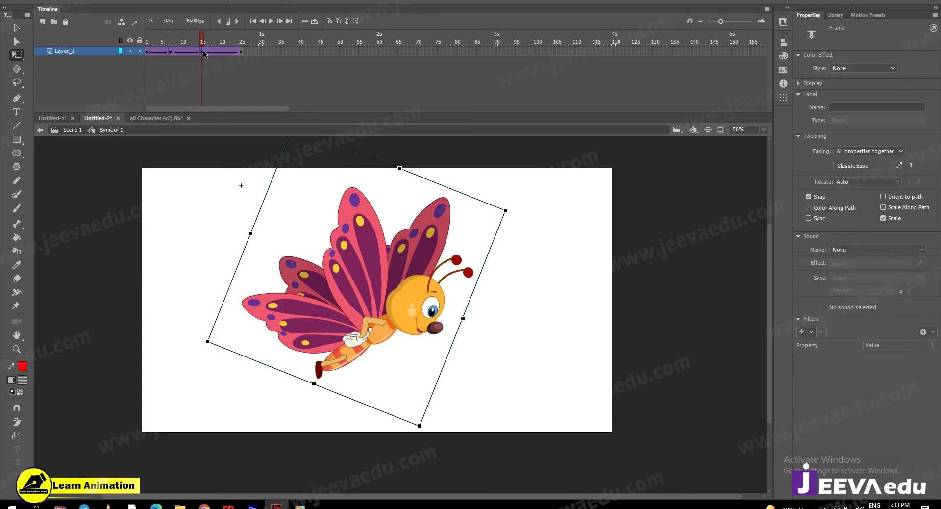
key("Return")
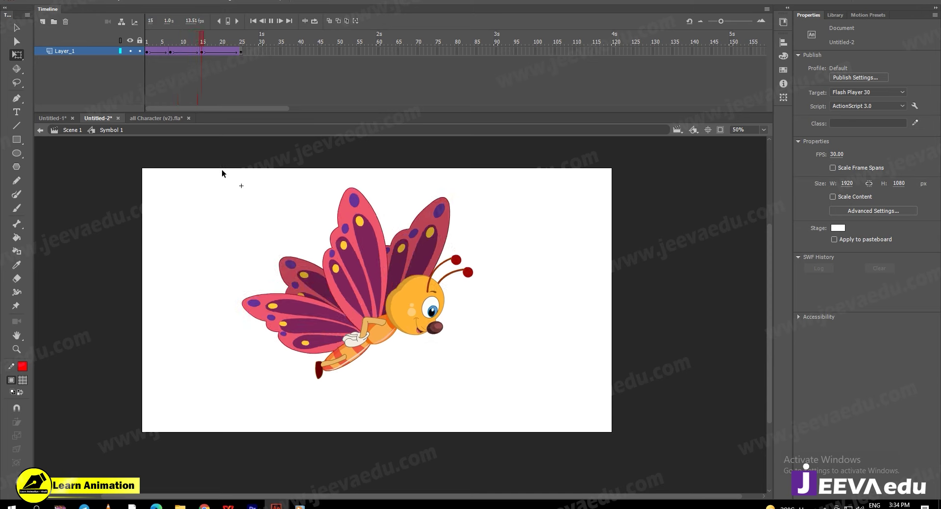
- Nudge the butterfly up and slightly left at the frame 7 keyframe, and preview the animation
left_click(172, 52)
left_click(171, 51)
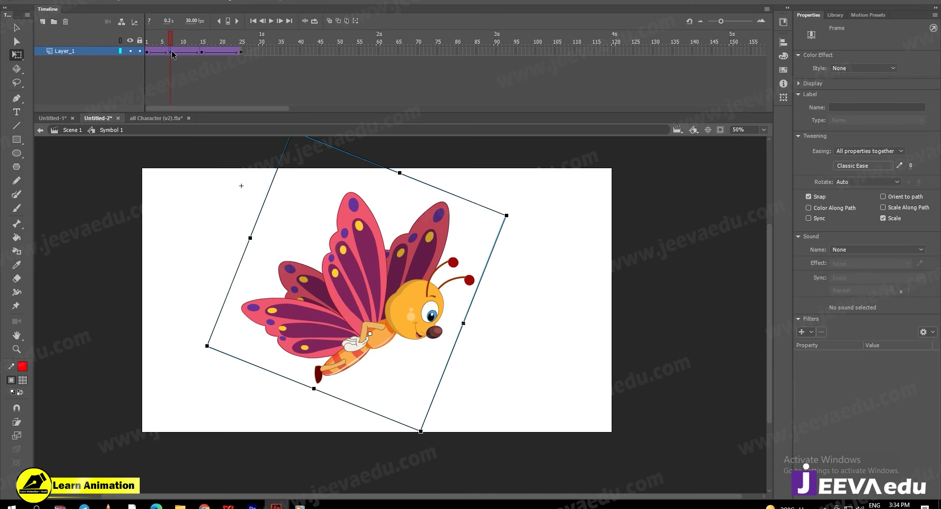
key("Up")
key("Up")
key("Up")
key("Up")
key("Up")
key("Up")
key("Up")
key("Up")
key("Up")
key("Up")
key("Up")
key("Up")
key("Left")
key("Left")
key("Left")
key("Left")
key("Left")
key("Left")
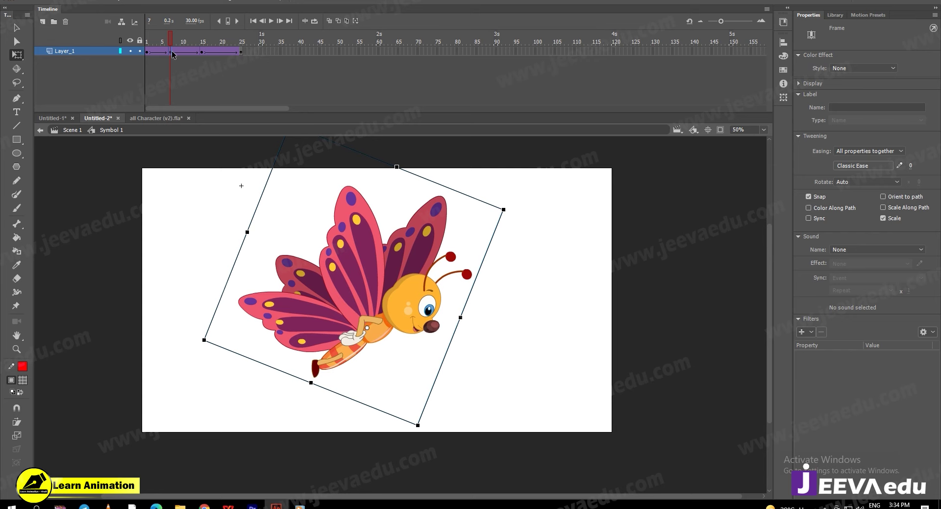
key("Return")
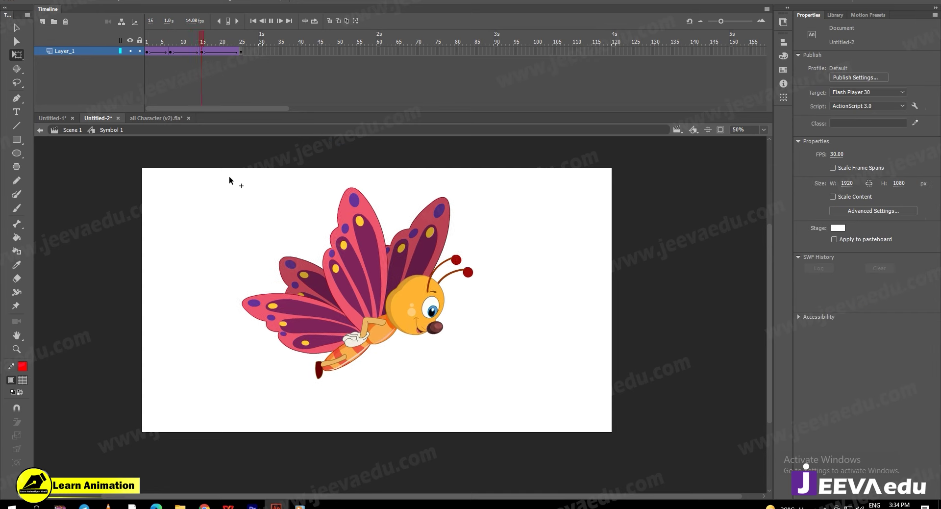
- Nudge the butterfly a little higher at the frame 15 keyframe and play the animation
left_click(202, 51)
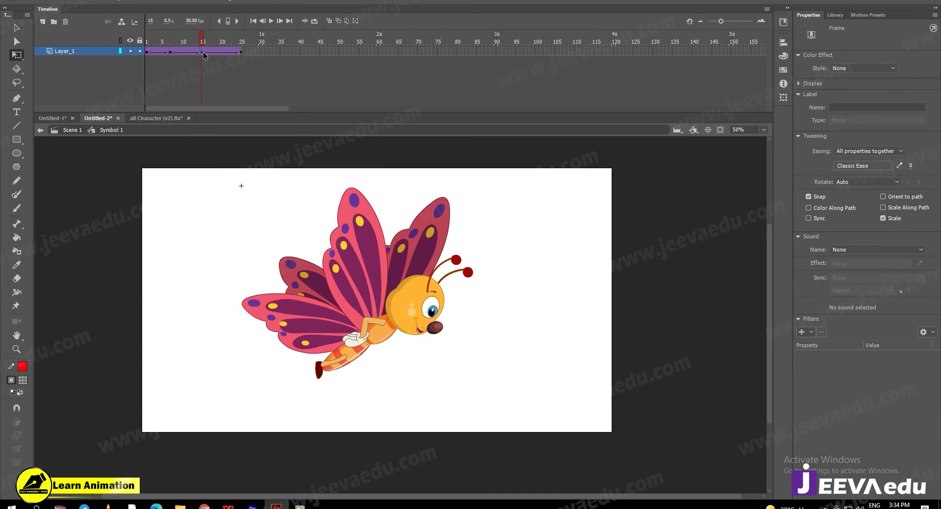
key("Up")
key("Up")
key("Up")
key("Up")
key("Up")
key("Up")
key("Up")
key("Up")
key("Up")
key("Up")
key("Up")
key("Up")
key("Up")
key("Up")
key("Up")
key("Up")
key("Up")
key("Up")
key("Up")
key("Up")
key("Up")
key("Up")
key("Up")
key("Up")
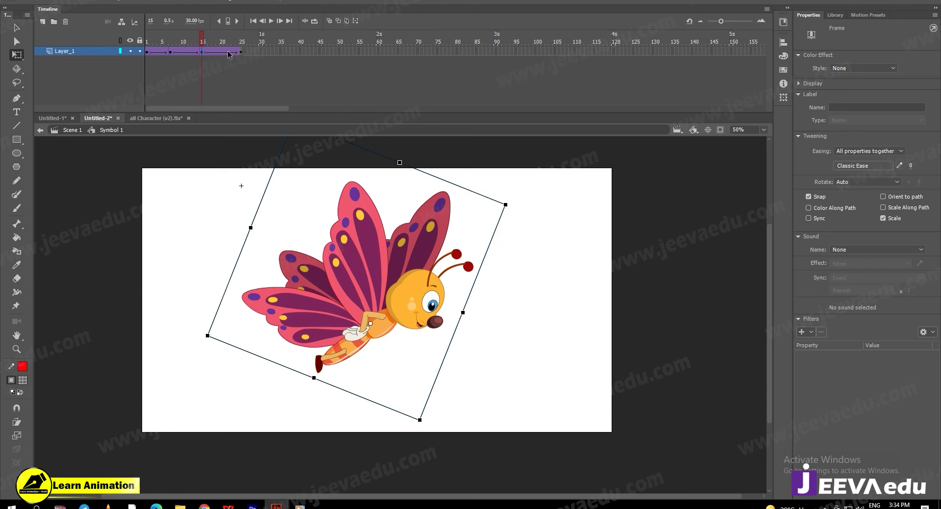
key("Return")
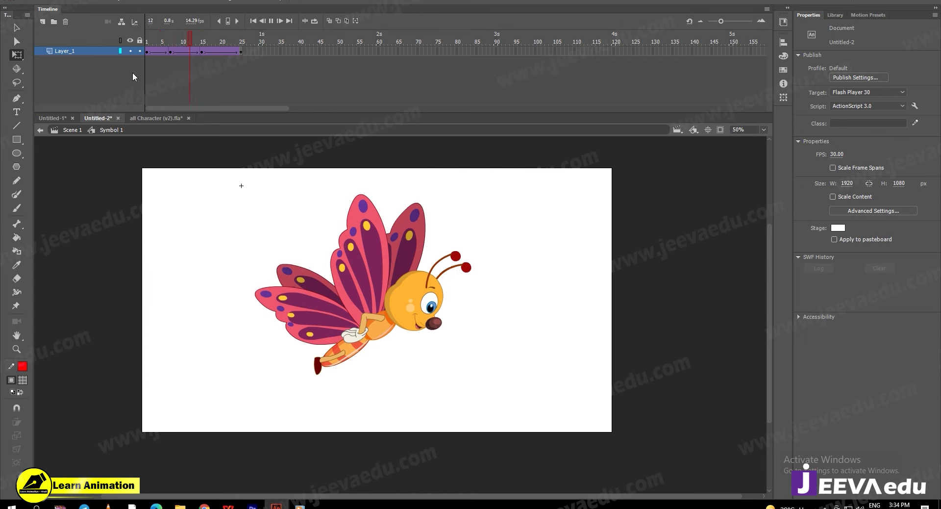
- Lower the butterfly at the frame 15 keyframe and play the animation through
left_click(201, 50)
key("shift+Down")
key("shift+Down")
key("shift+Down")
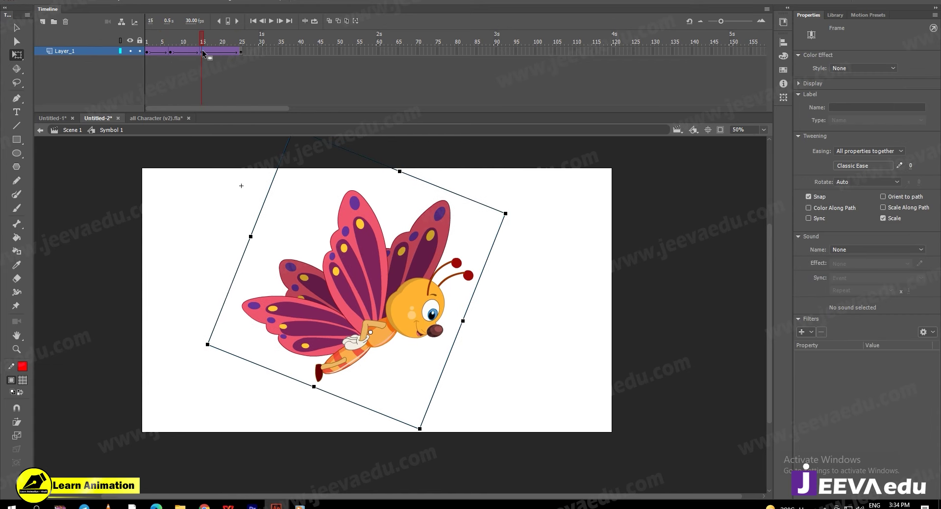
key("Return")
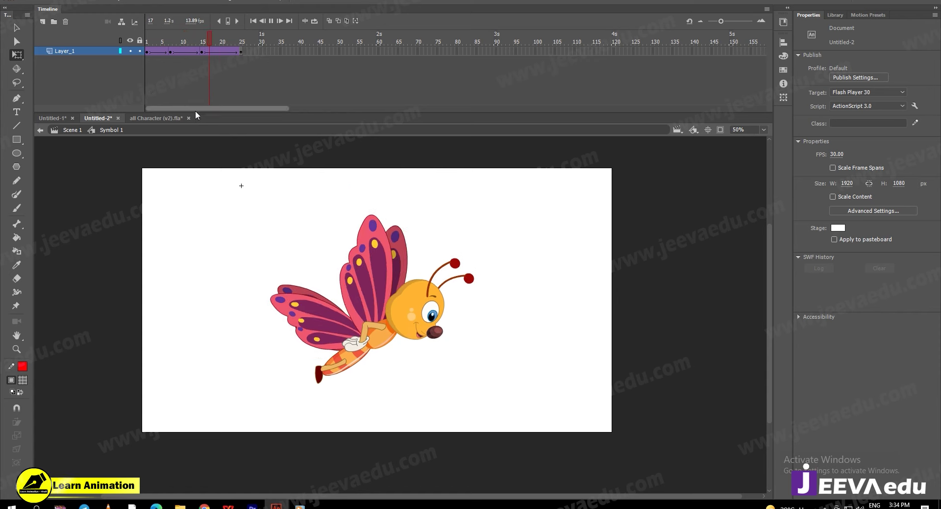
- Return to Scene 1, extend Layer_1 to frame 25 and test the movie
left_click(59, 131)
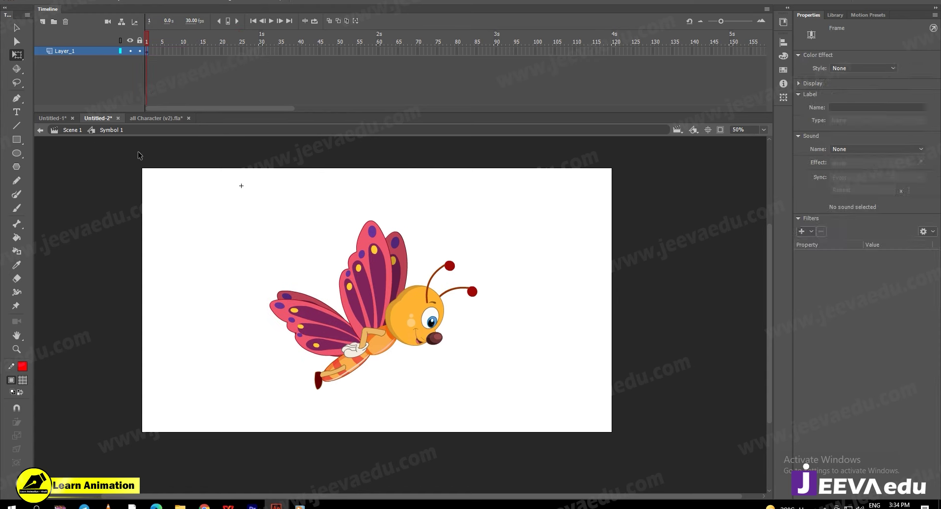
left_click(243, 51)
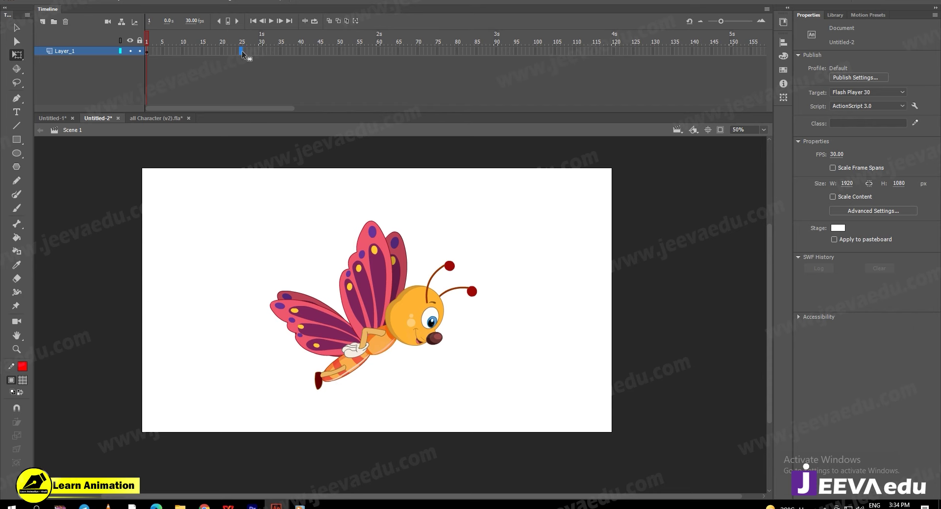
key("F6")
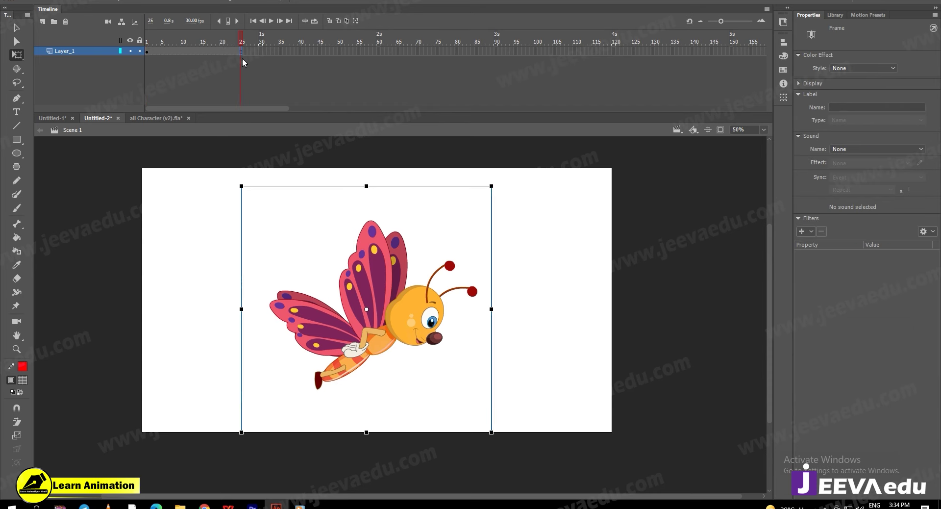
key("ctrl+Return")
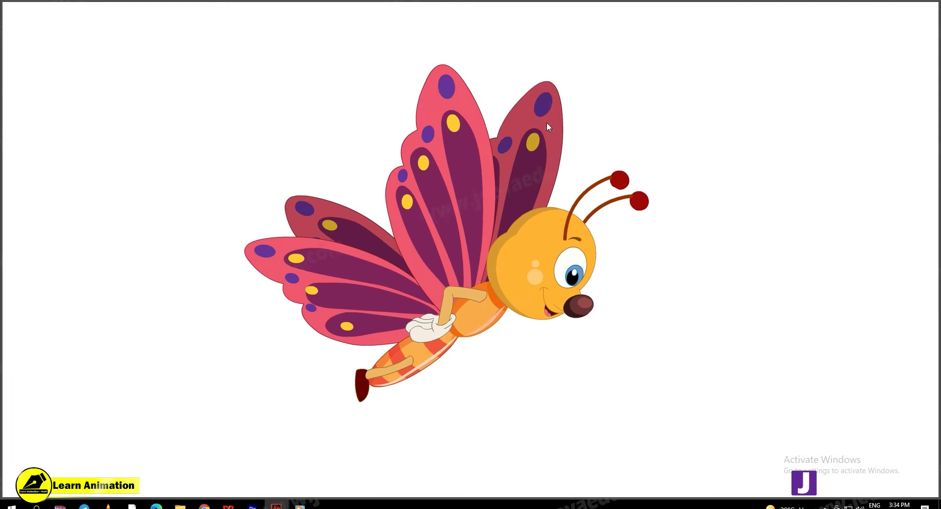
left_click(926, 2)
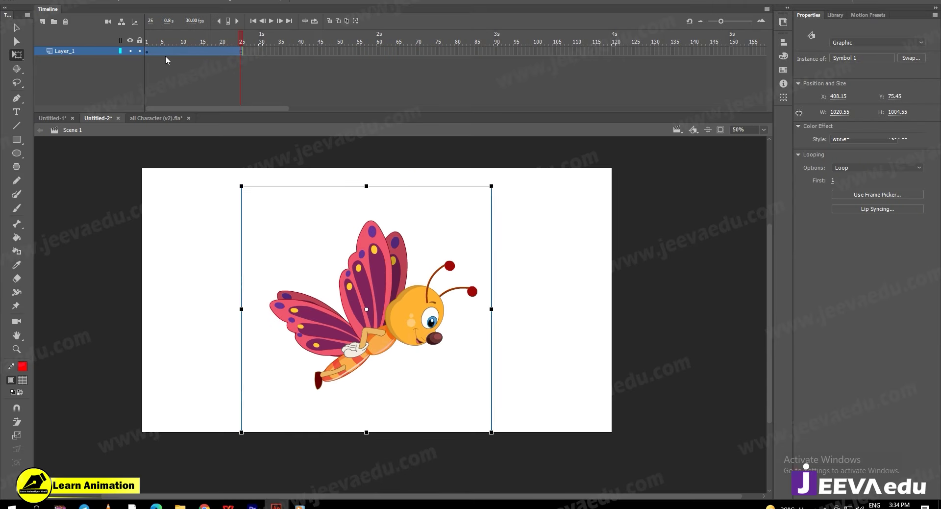
- Reopen Symbol 1 for editing from the stage and scrub through its frames to check the body motion
left_click(88, 73)
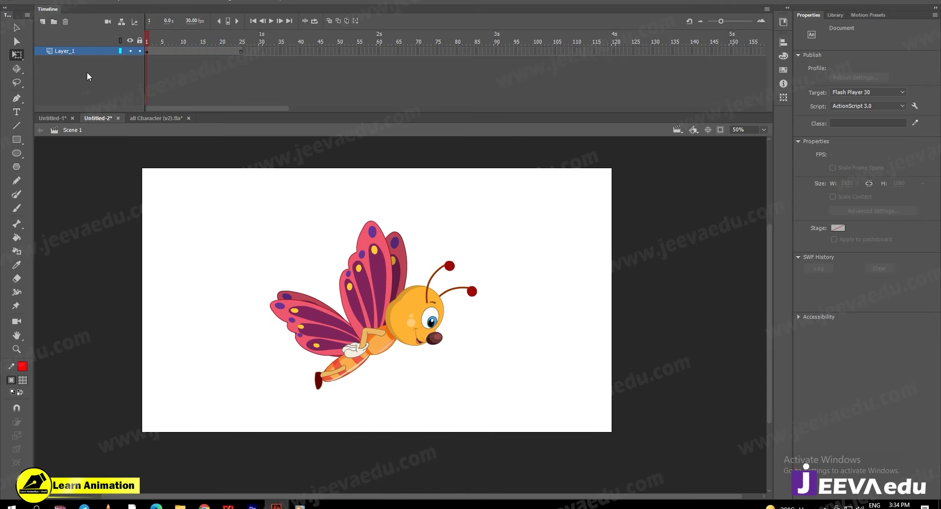
left_click(392, 328)
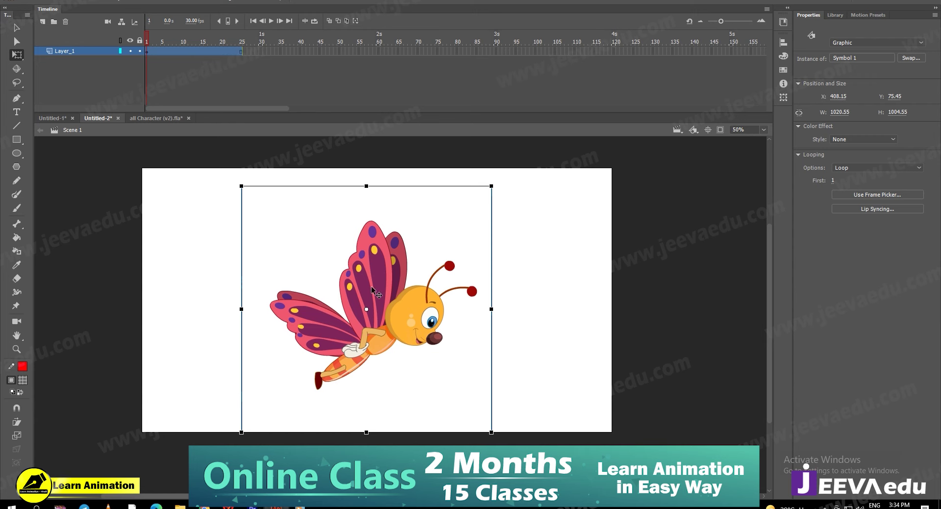
mouse_move(240, 41)
left_mouse_down()
mouse_move(175, 49)
mouse_move(240, 53)
left_mouse_up()
double_click(357, 280)
left_click(146, 49)
left_click_drag(146, 49, 248, 75)
- Shift the butterfly slightly left and down at frame 15, and replay the animation
left_click(202, 51)
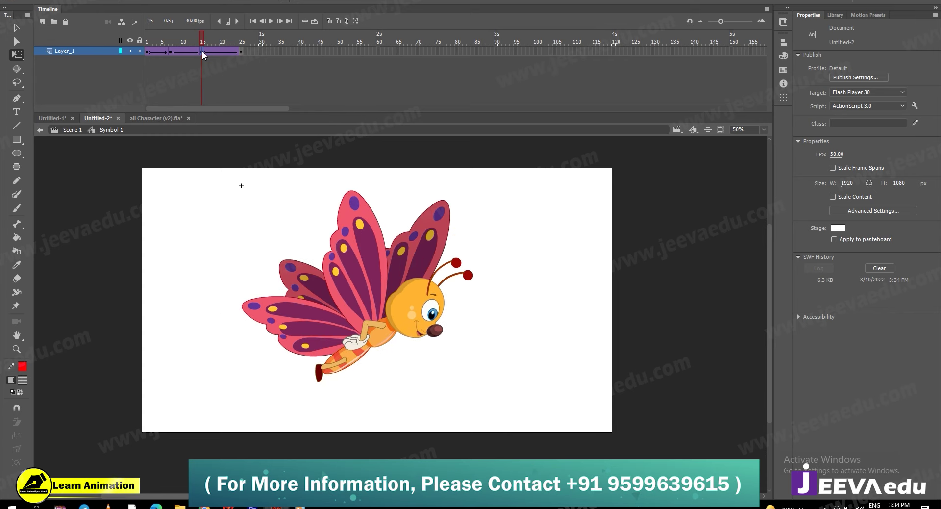
key("Left")
key("Left")
key("Left")
key("Left")
key("Left")
key("Left")
key("Down")
key("Down")
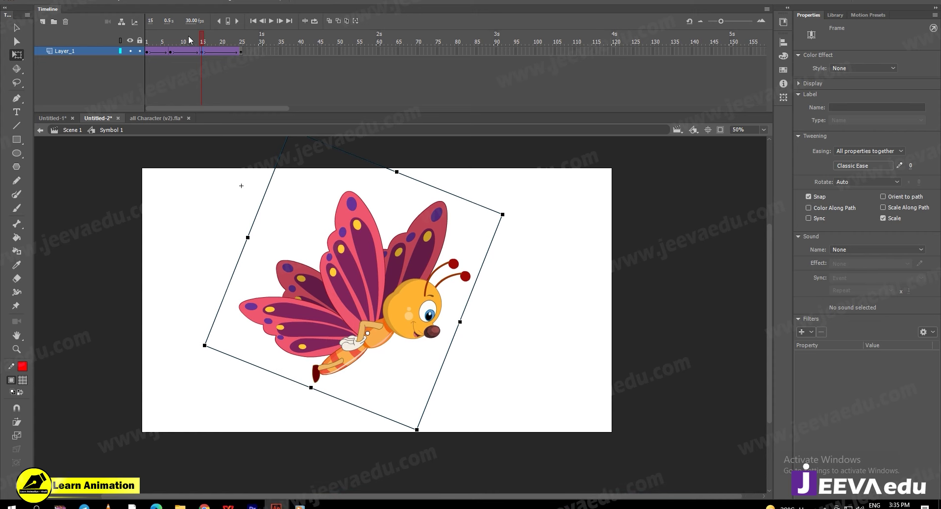
key("Return")
left_click_drag(229, 54, 23, 81)
key("Return")
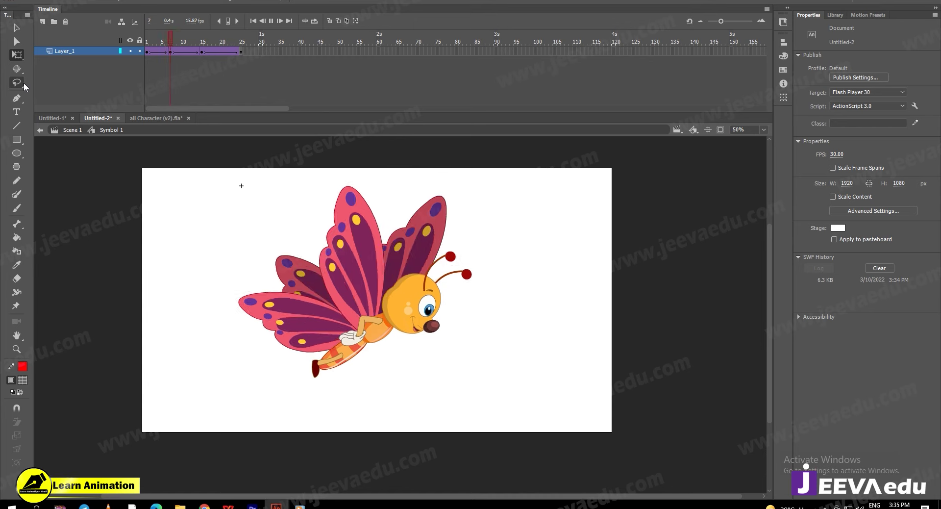
- Raise the butterfly noticeably higher at the frame 7 keyframe
left_click(170, 42)
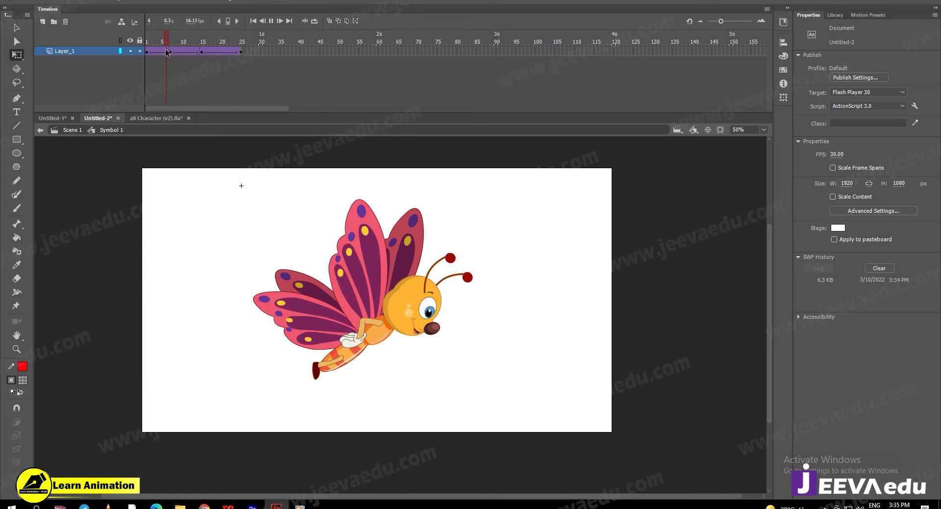
left_click(170, 51)
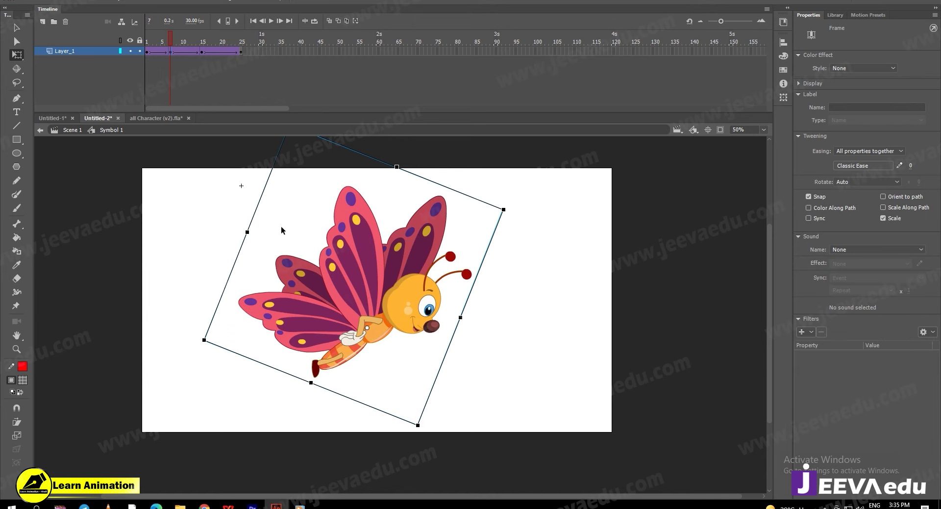
key("Up")
key("Up")
key("Up")
key("Up")
key("Up")
key("Up")
key("Up")
key("Up")
key("Up")
key("Up")
key("Up")
key("Up")
key("Up")
key("Up")
key("Up")
key("Up")
key("Up")
key("Up")
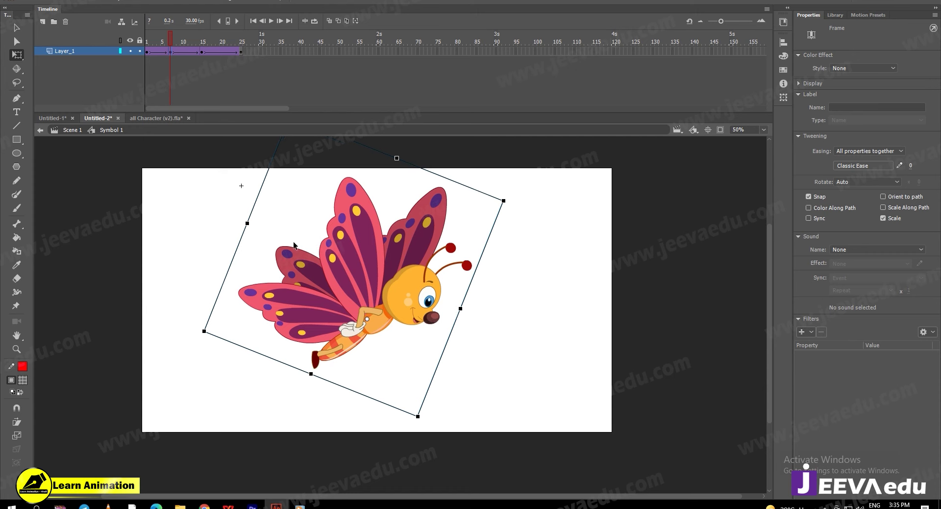
- Move the butterfly slightly up and to the right at frame 15, and test the movie
left_click(202, 51)
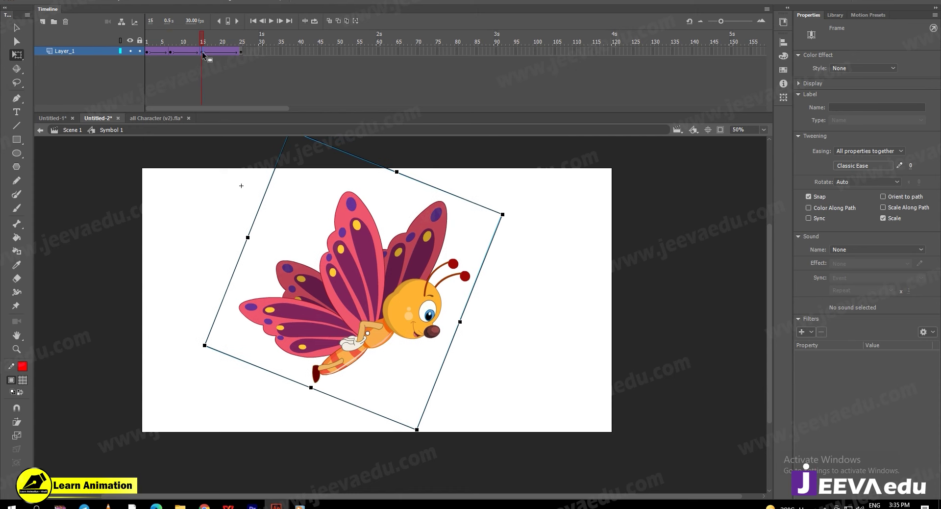
key("Up")
key("Up")
key("Up")
key("Up")
key("Up")
key("Up")
key("Up")
key("Up")
key("Up")
key("Up")
key("Up")
key("Up")
key("Return")
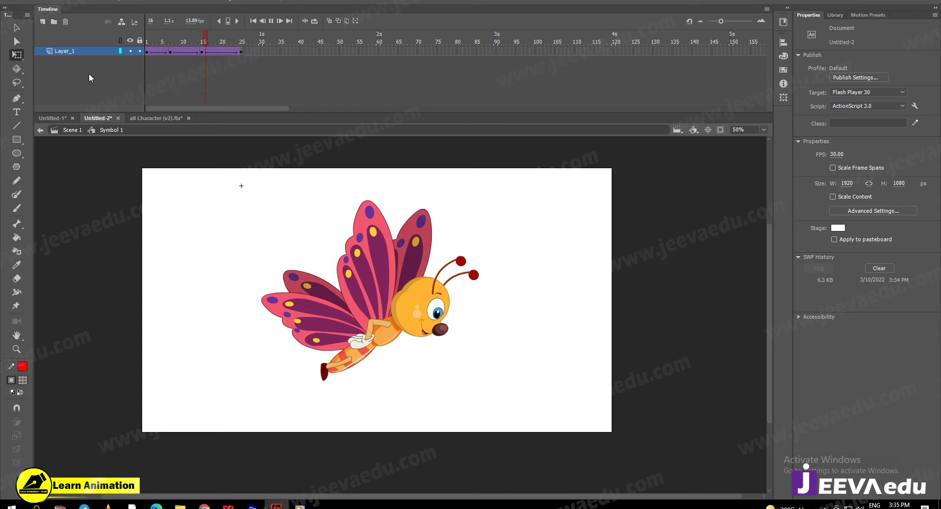
key("ctrl+Return")
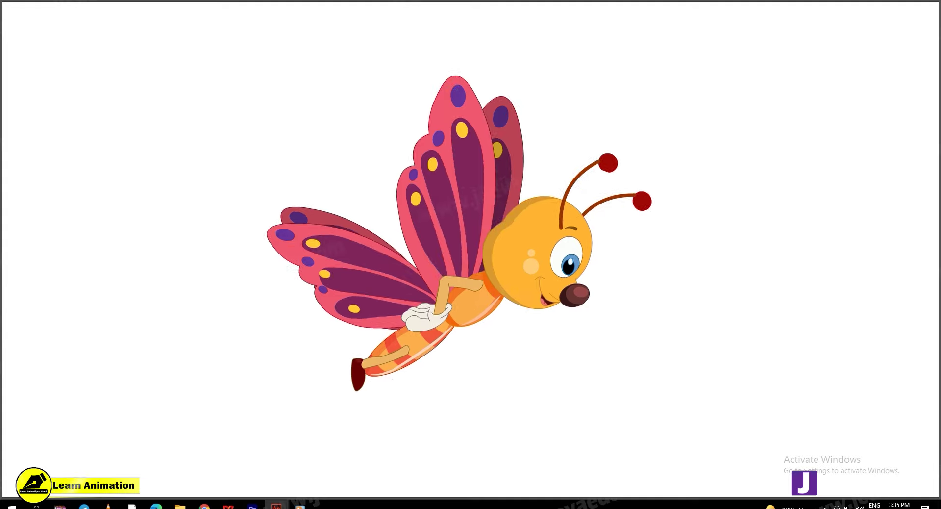
left_click(927, 2)
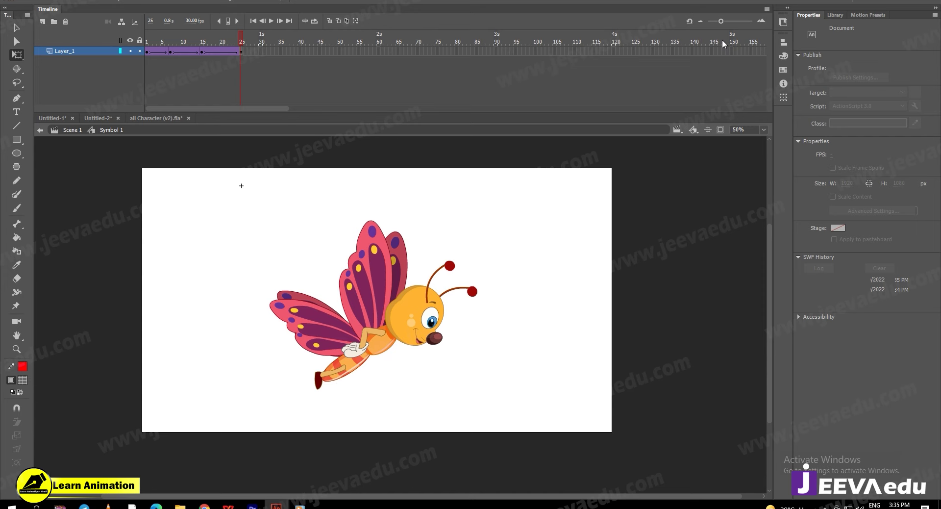
- Lower the butterfly slightly at the frame 7 keyframe, scrubbing the nearby frames to check the motion
left_click(168, 52)
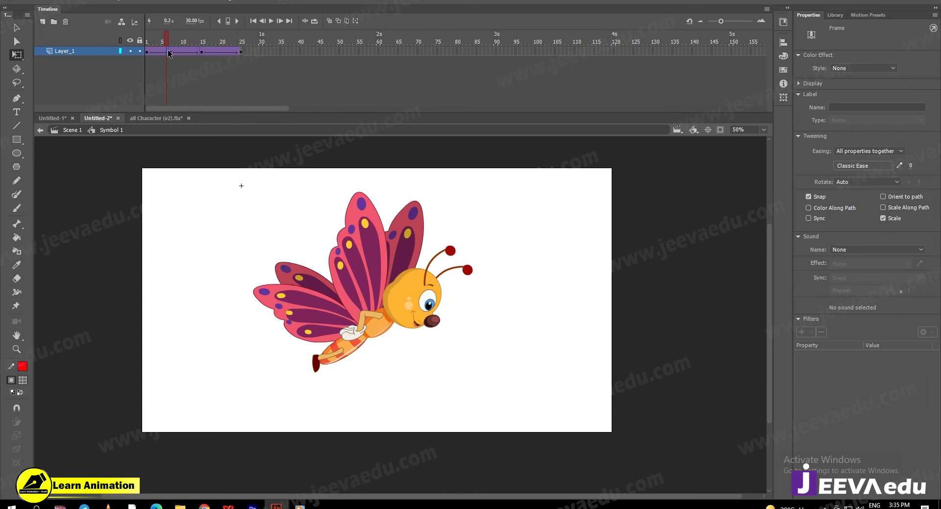
left_click(170, 52)
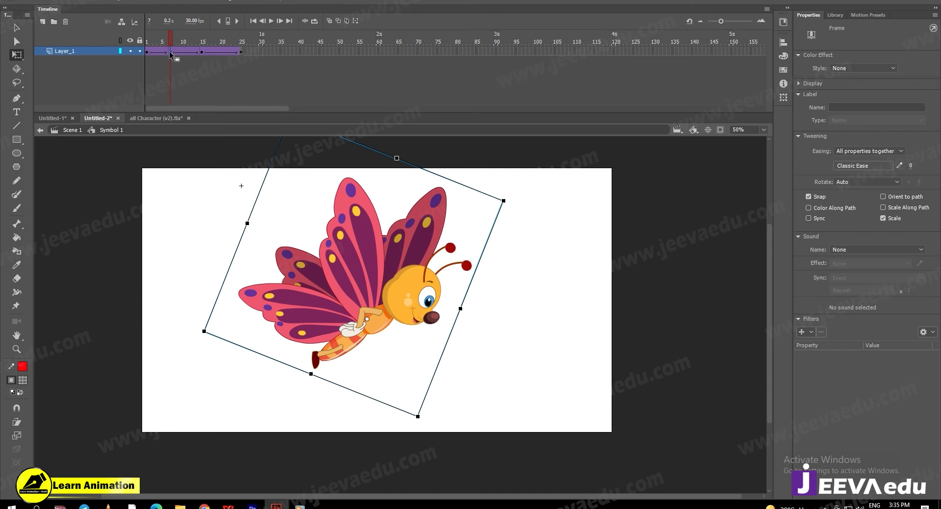
mouse_move(170, 38)
left_mouse_down()
mouse_move(141, 49)
mouse_move(162, 52)
left_mouse_up()
left_click(171, 52)
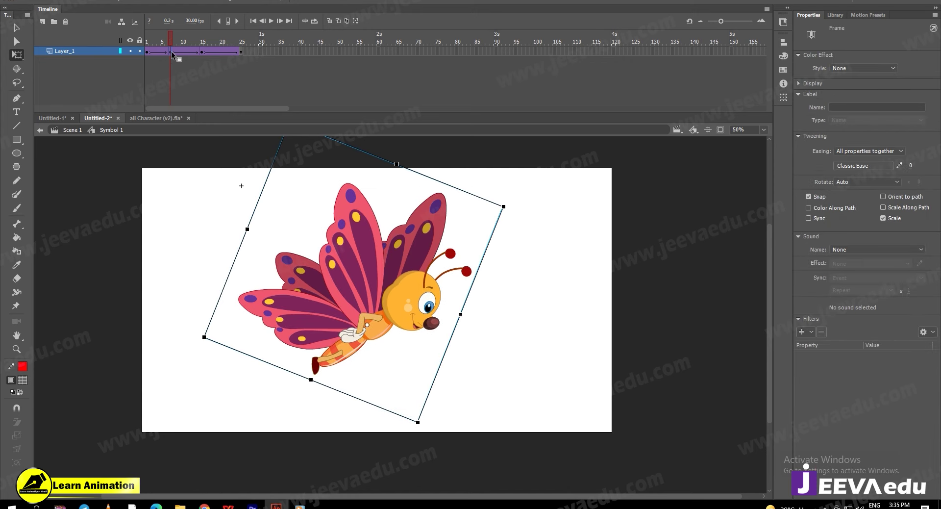
- Nudge the butterfly further down at the frame 7 keyframe and scrub back to the first frame
key("Down")
key("Down")
key("Down")
key("Down")
key("Down")
key("Down")
key("Down")
key("Down")
key("Down")
key("Down")
key("Down")
key("Down")
key("Down")
key("Down")
key("Down")
key("Down")
key("Down")
key("Down")
left_click_drag(166, 42, 139, 69)
- Nudge the butterfly down and to the left at the frame 15 keyframe, and test the movie
left_click(203, 52)
key("Down")
key("Down")
key("Down")
key("Down")
key("Down")
key("Left")
key("Left")
key("Left")
key("Left")
key("Left")
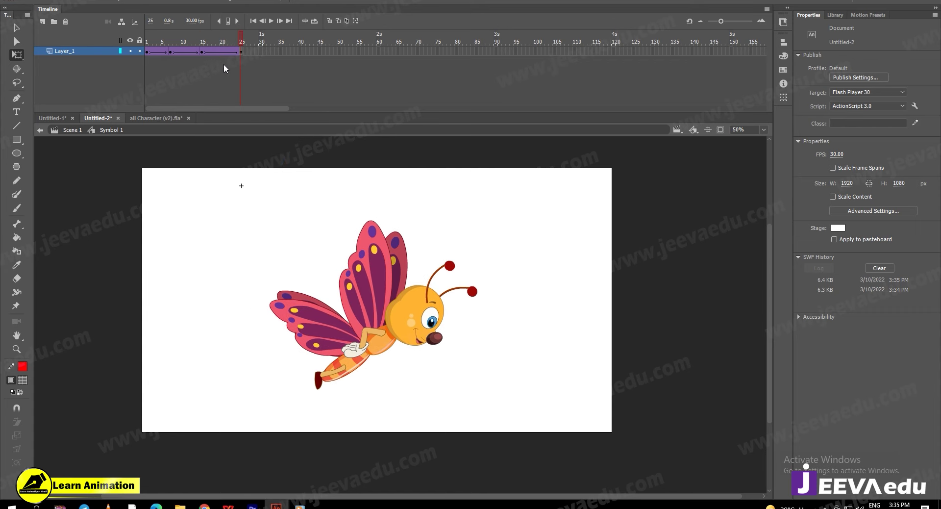
left_click(202, 50)
key("ctrl+Return")
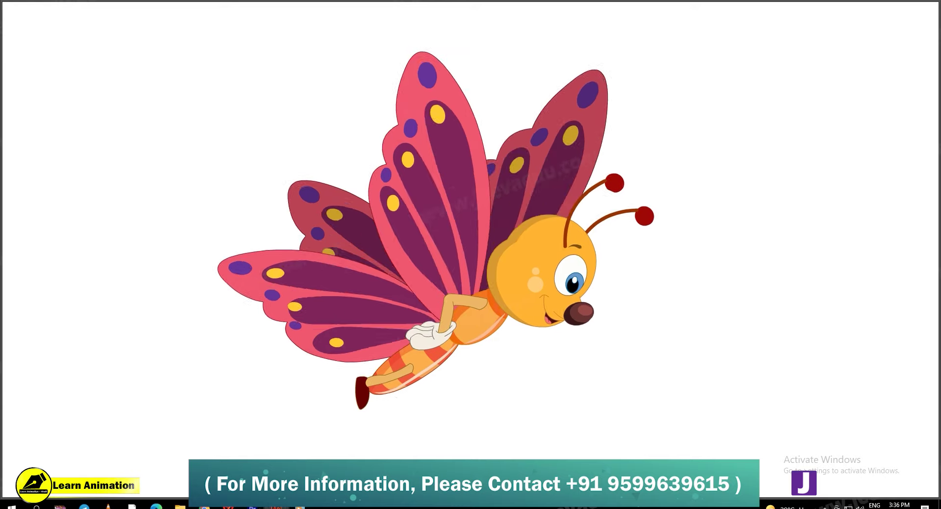
key("ctrl+w")
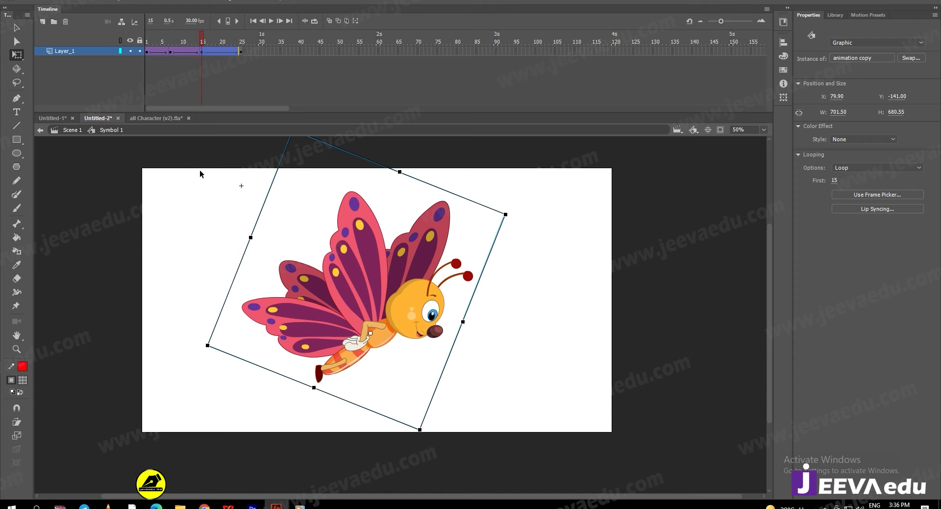
- Switch to the all Character (v2).fla document and examine the standing and seated woman characters
left_click(152, 119)
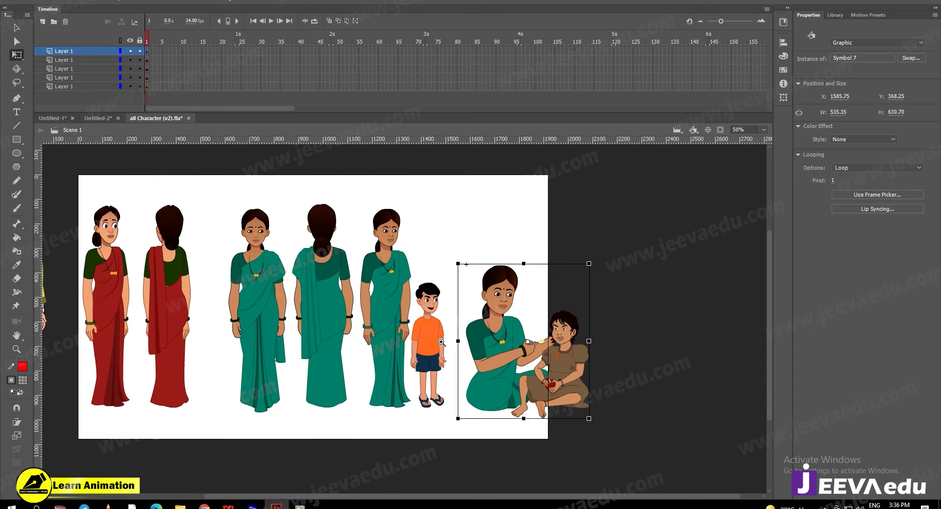
key("z")
left_click(441, 341)
left_click(444, 329, "alt")
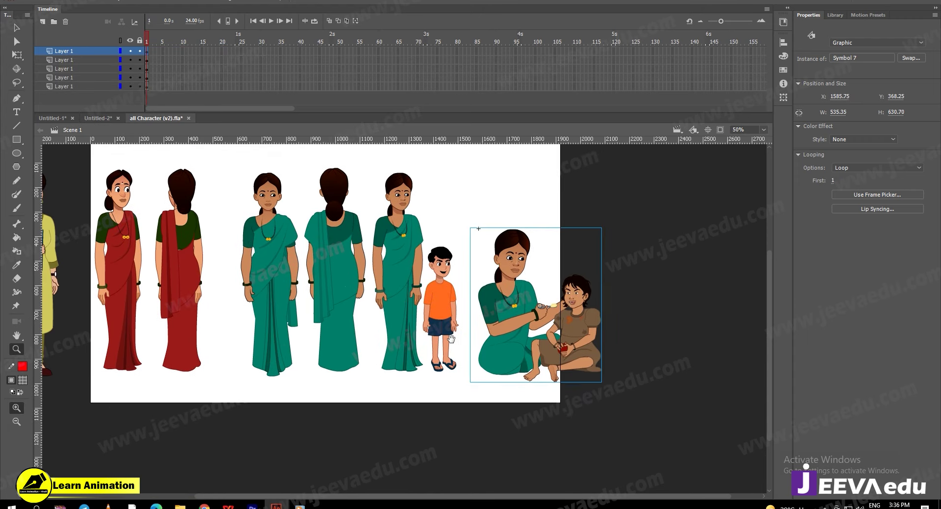
key("v")
left_click(278, 251)
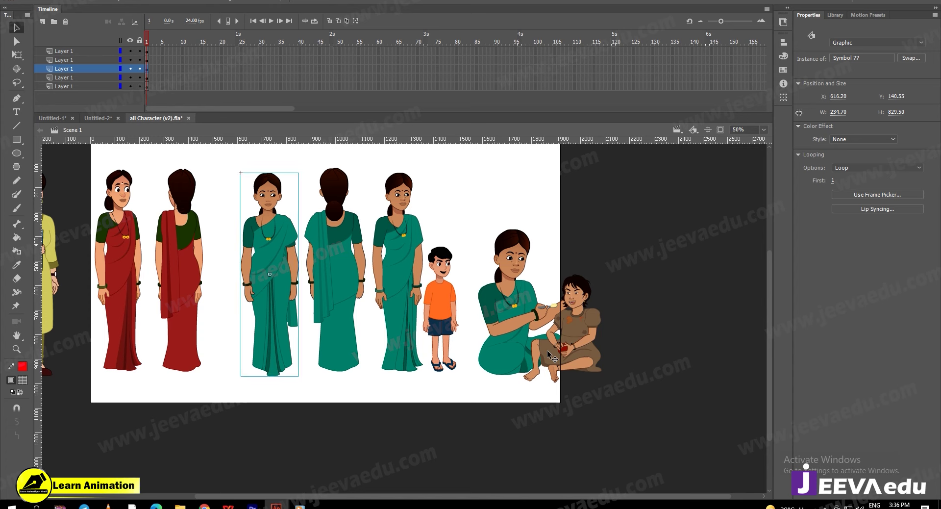
left_click(524, 356)
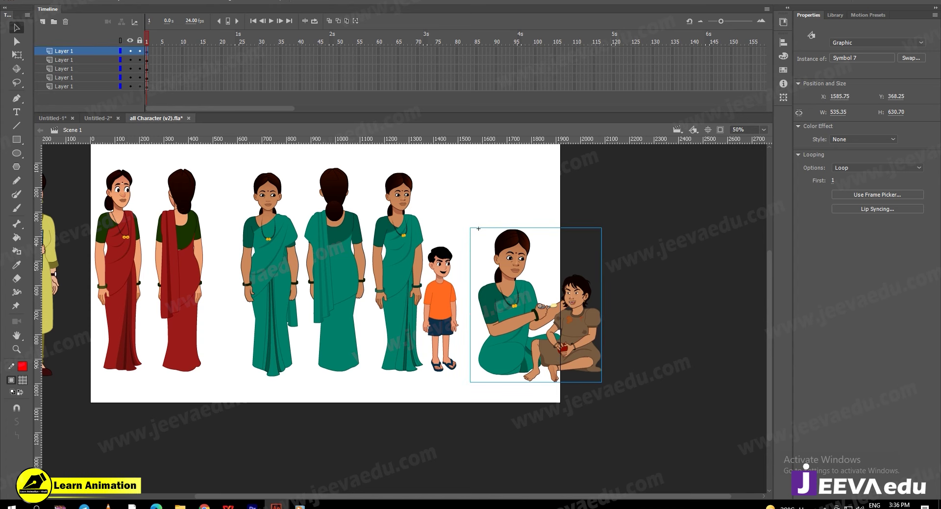
left_click(411, 342)
left_click(287, 281)
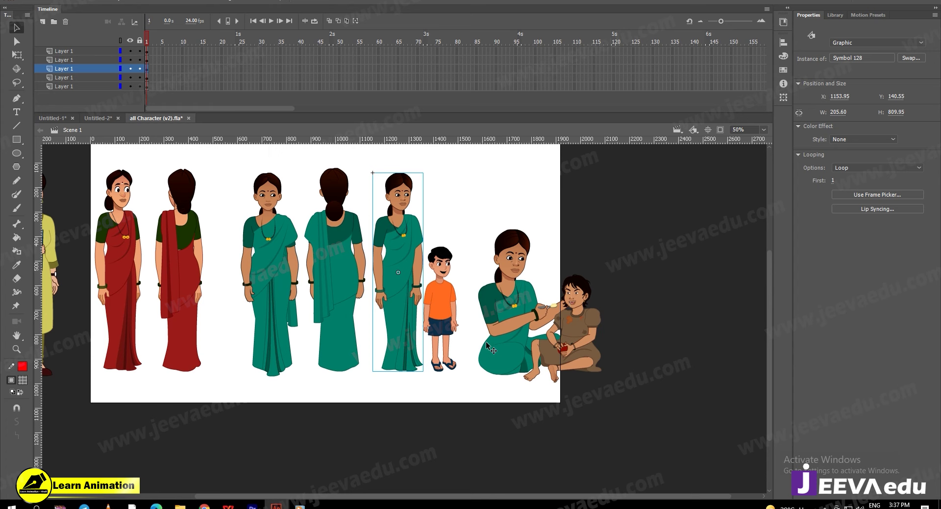
left_click(518, 354)
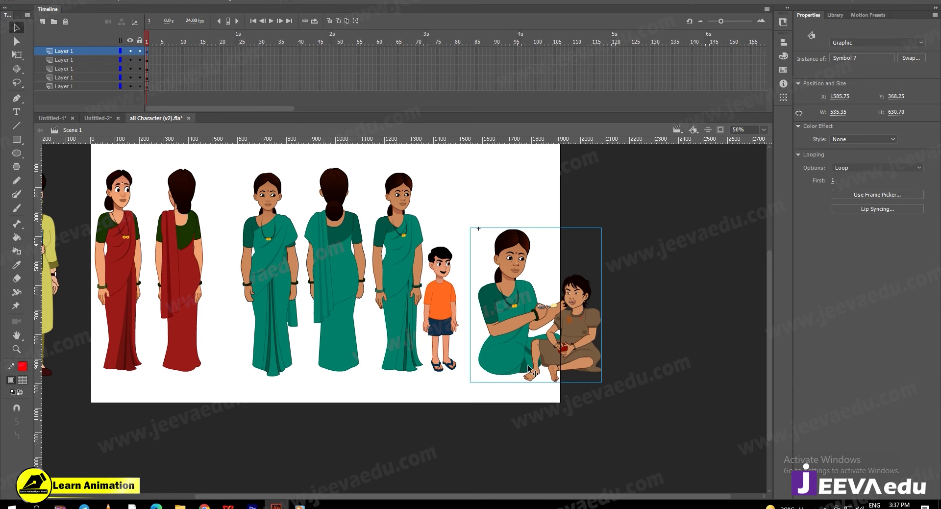
- Open the seated woman and child symbol, shift the woman's folded leg, undo the shift, and return to the main scene
double_click(512, 340)
key("z")
left_click(514, 342)
key("v")
left_click(406, 354)
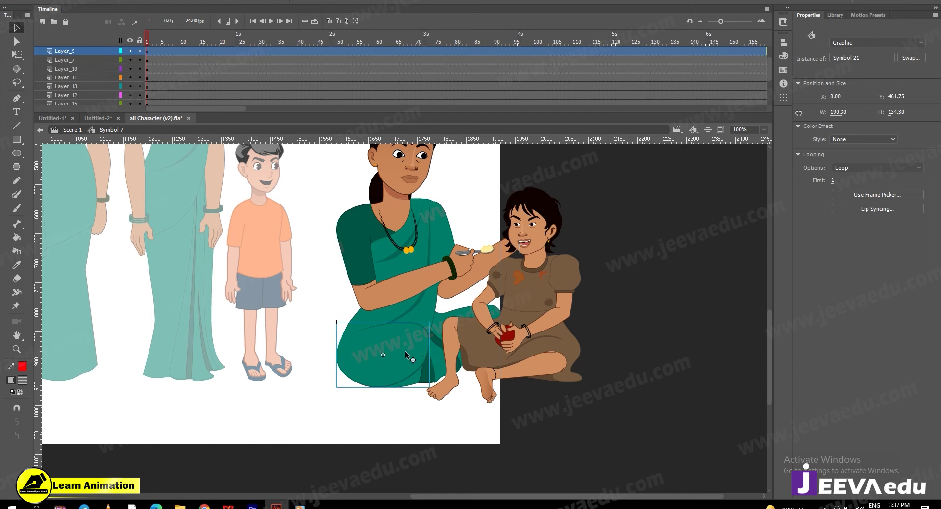
left_click_drag(361, 350, 362, 355)
key("ctrl+z")
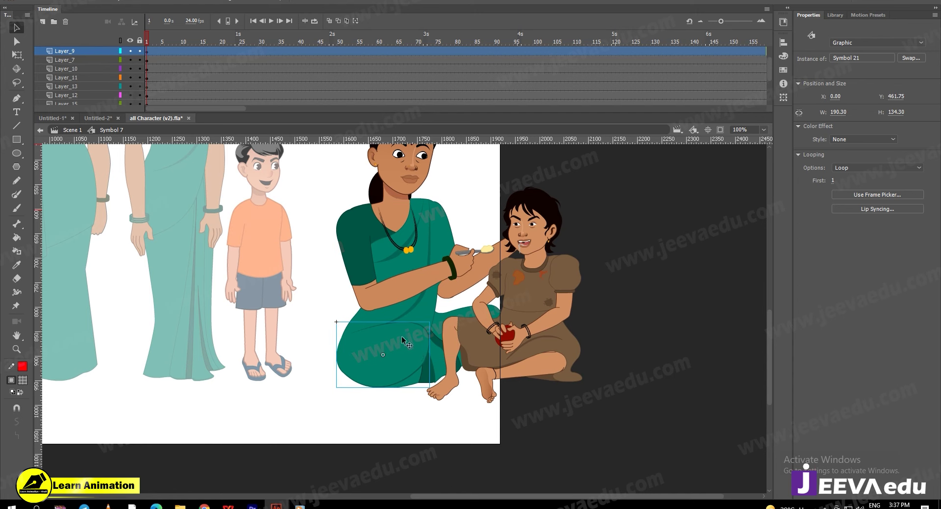
key("z")
left_click(392, 332, "alt")
key("v")
double_click(289, 293)
key("z")
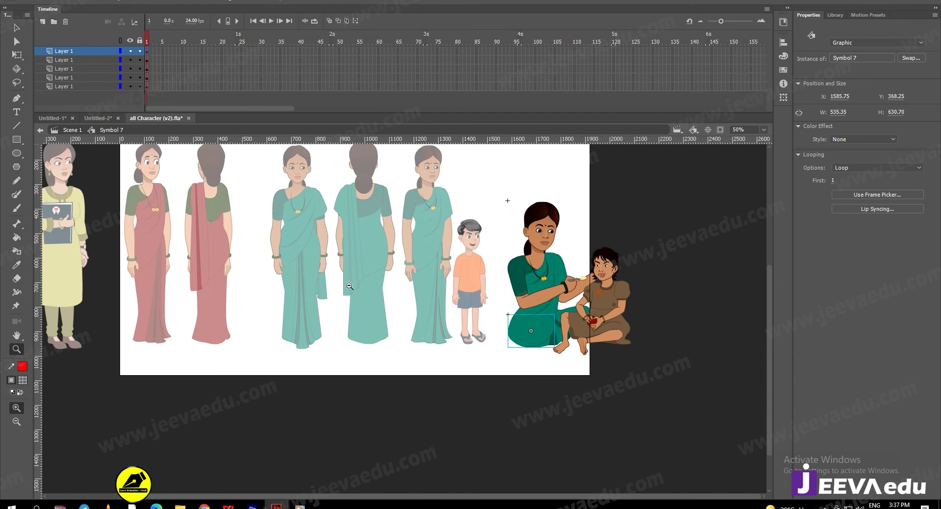
- Look over the whole line-up of characters in the scene, including those beyond the stage edge
left_click(345, 282, "alt")
left_click(410, 321)
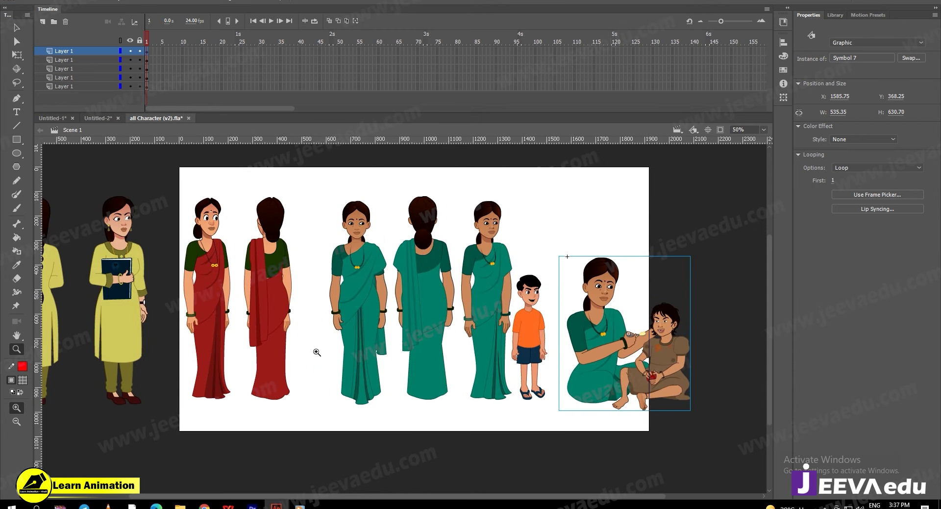
left_click(338, 341, "alt")
left_click(335, 317)
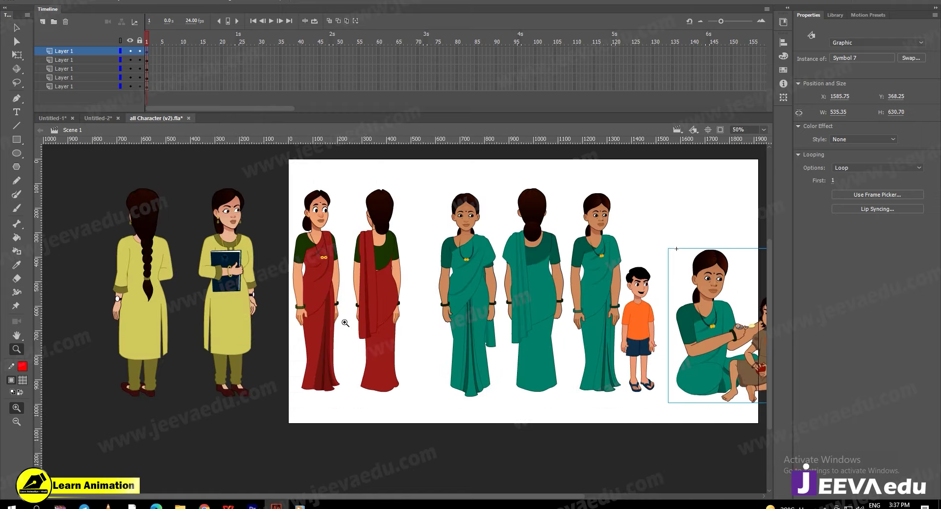
left_click(343, 326, "alt")
left_click(363, 332)
key("v")
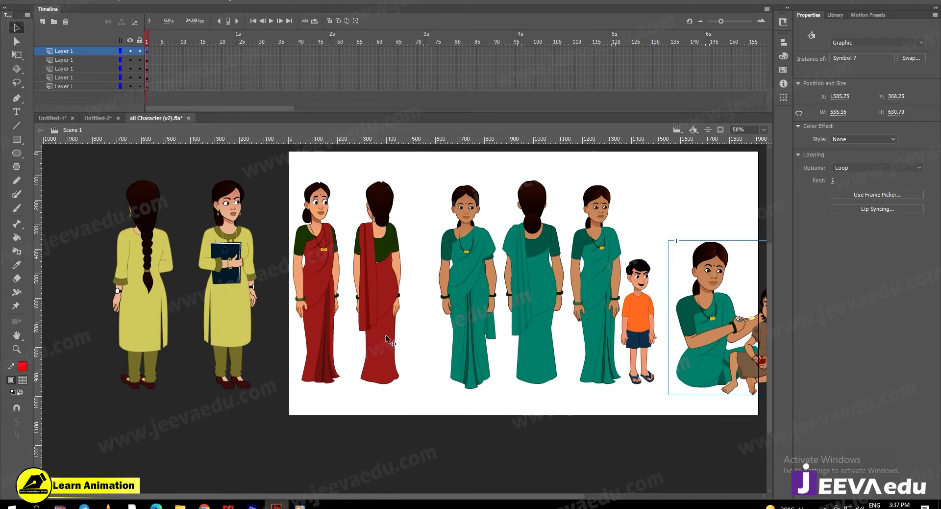
left_click(477, 327)
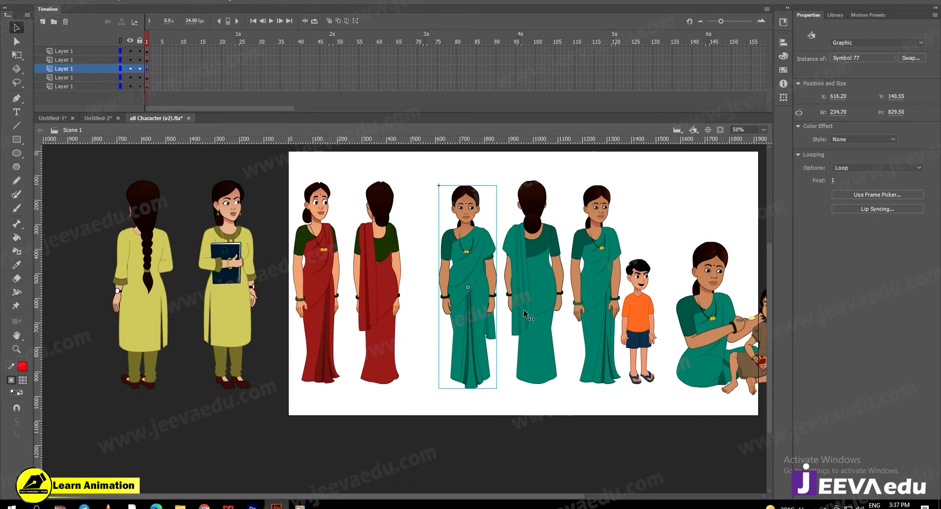
- Open the seated woman and child symbol for editing
key("z")
left_click(632, 333)
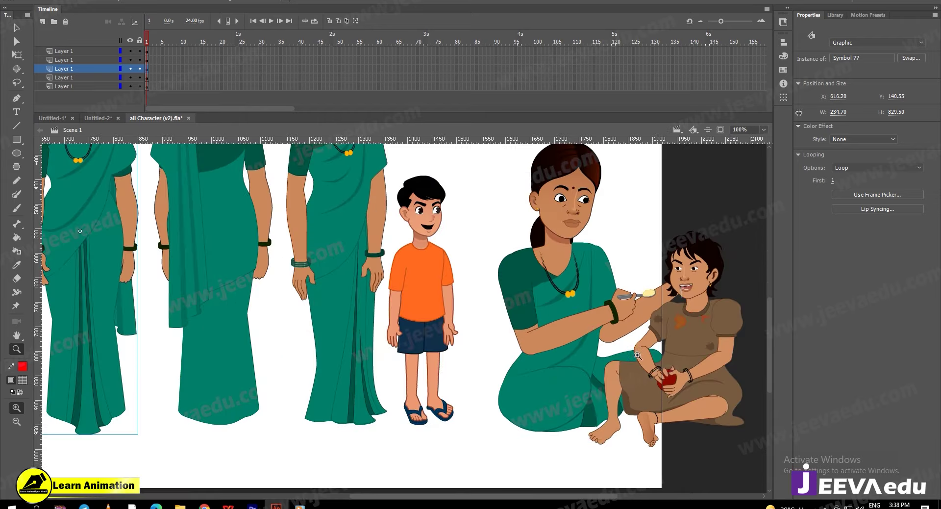
key("v")
left_click(542, 389)
double_click(542, 389)
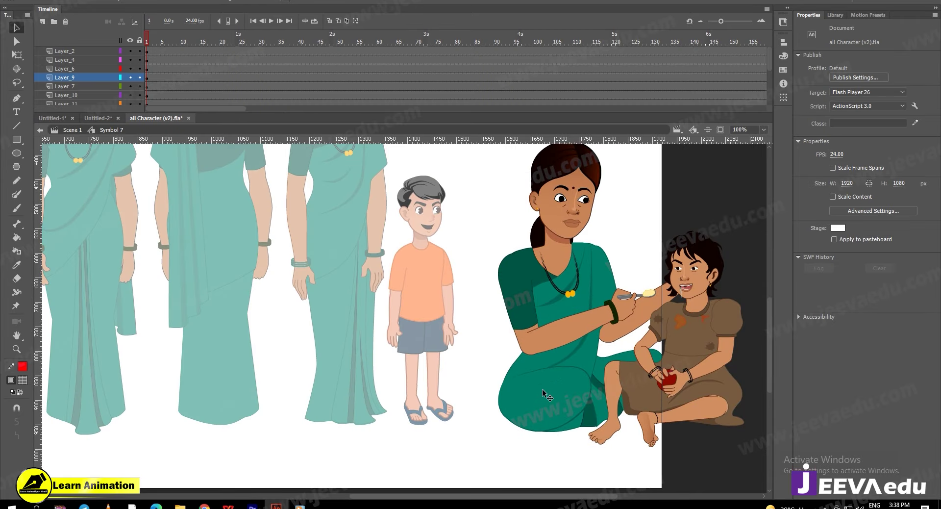
key("z")
key("v")
key("z")
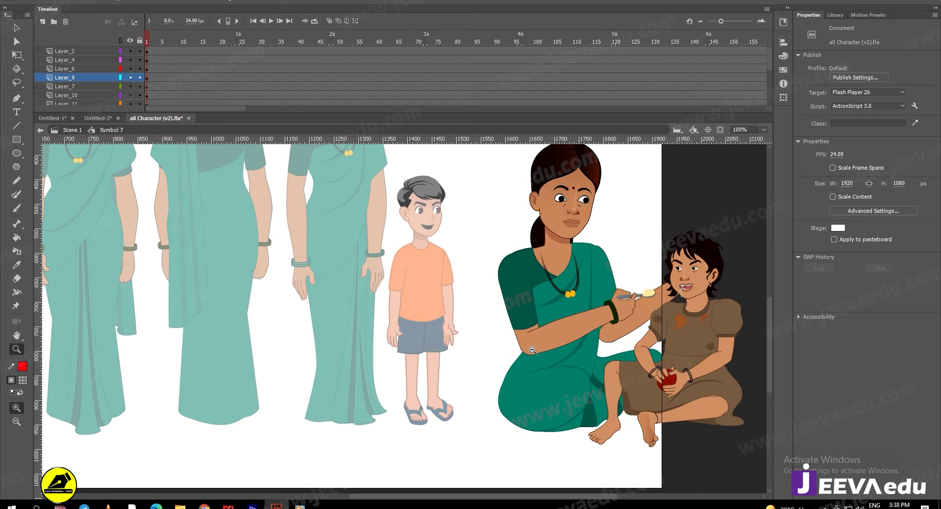
- Try moving the girl's body parts and the woman's rear arm off the stage, and undo the move
left_click(519, 294, "alt")
key("v")
left_click_drag(665, 267, 666, 348)
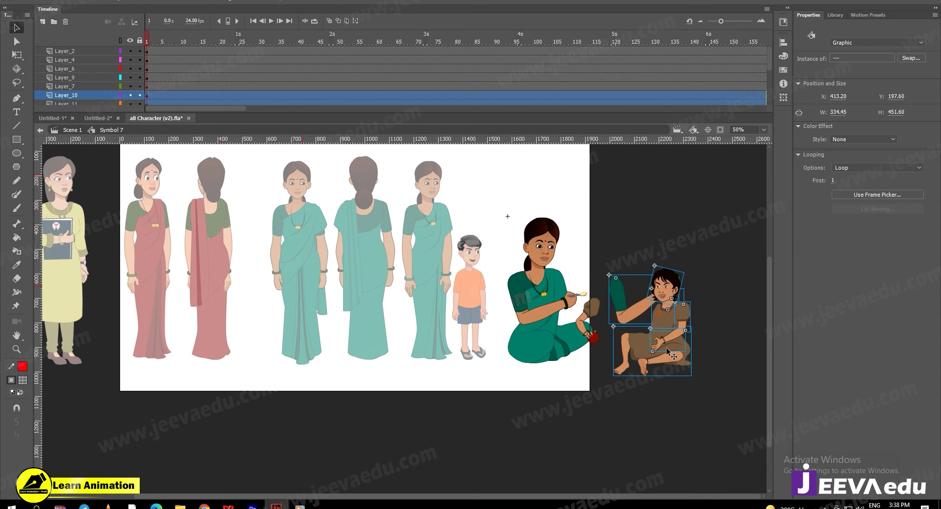
key("ctrl+z")
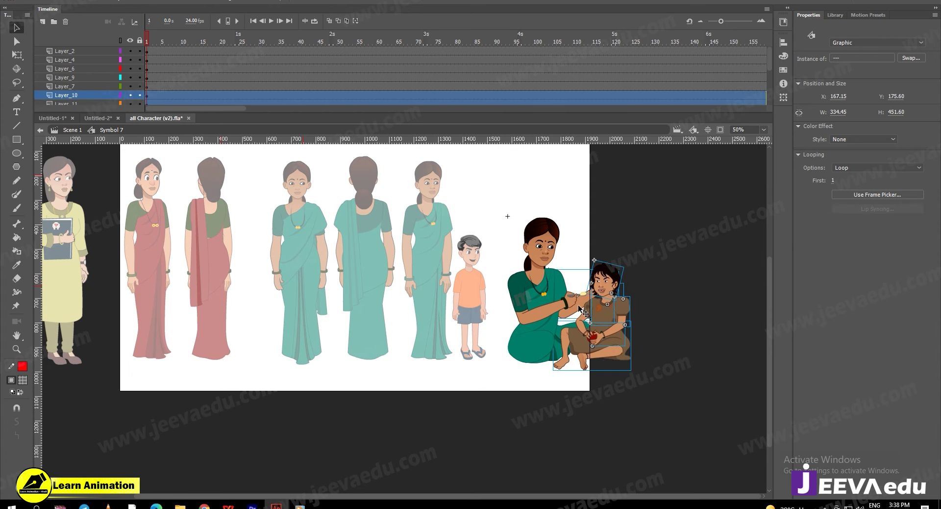
- Move the seated girl's body well clear of the woman, followed by her arm holding the red ball
left_click_drag(595, 317, 702, 319)
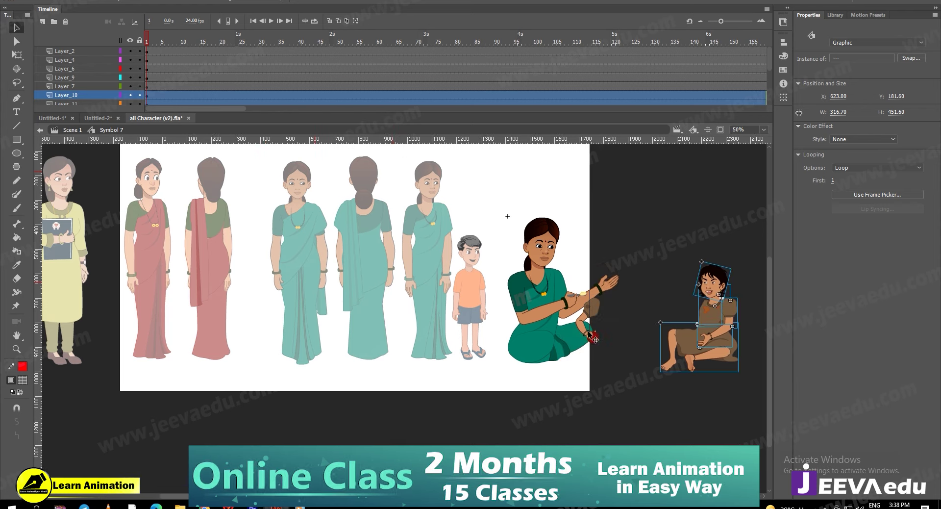
left_click(588, 336, "shift")
left_click_drag(588, 336, 684, 316)
- Add a new layer, paint a trial stroke over the woman's folded legs, and move the layer above all others
key("z")
left_click(563, 320)
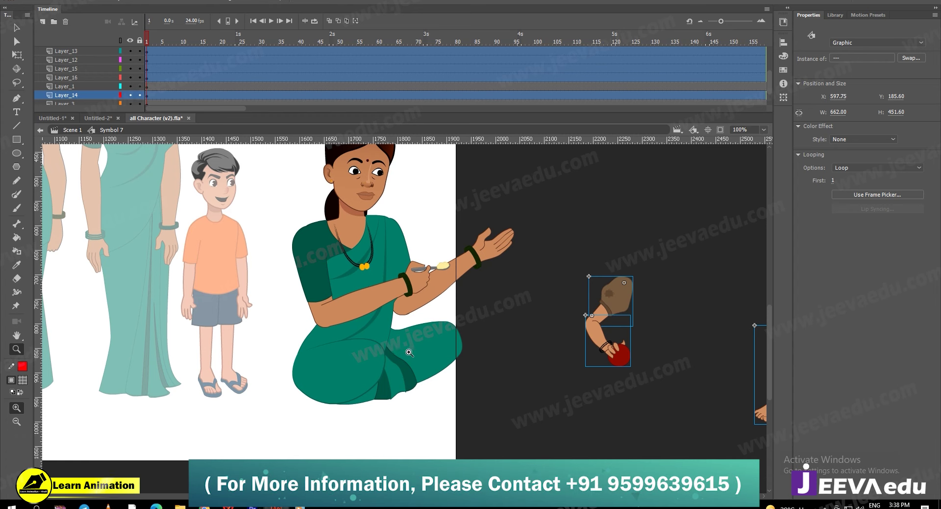
left_click(43, 21)
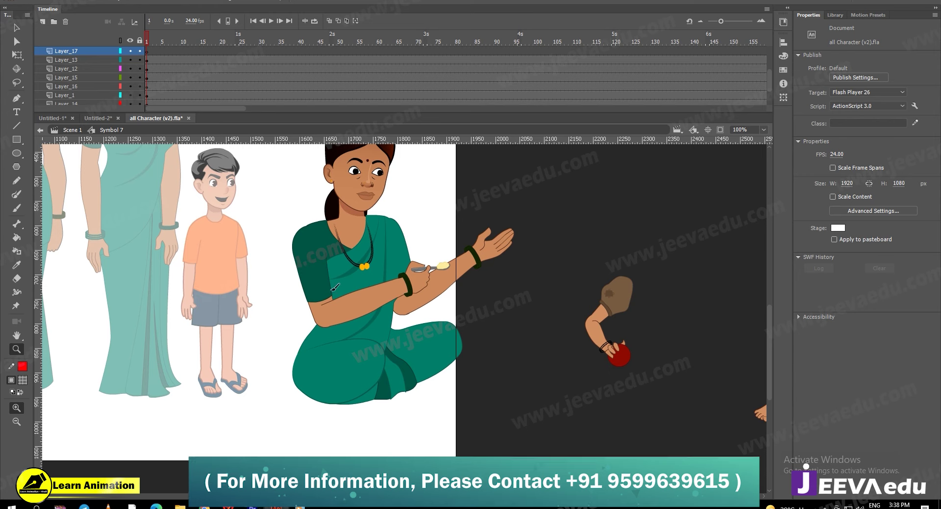
key("y")
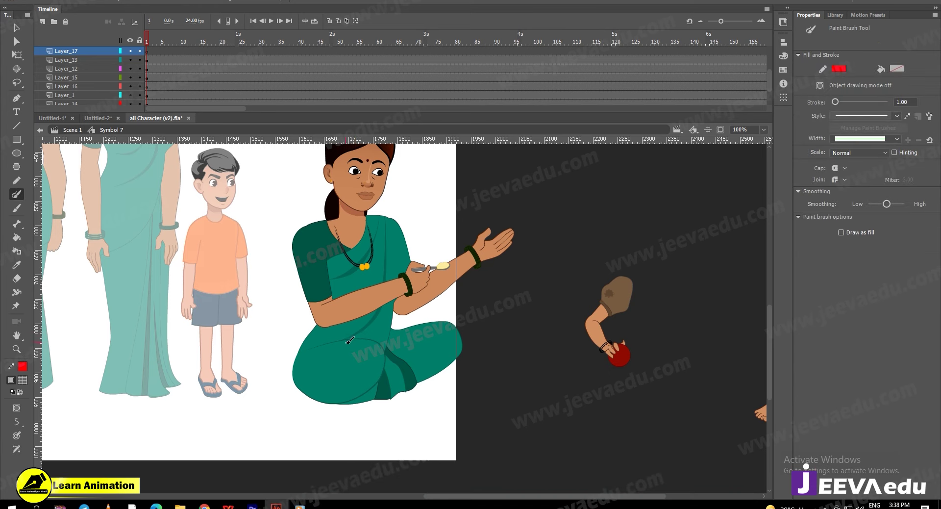
left_click_drag(351, 338, 438, 354)
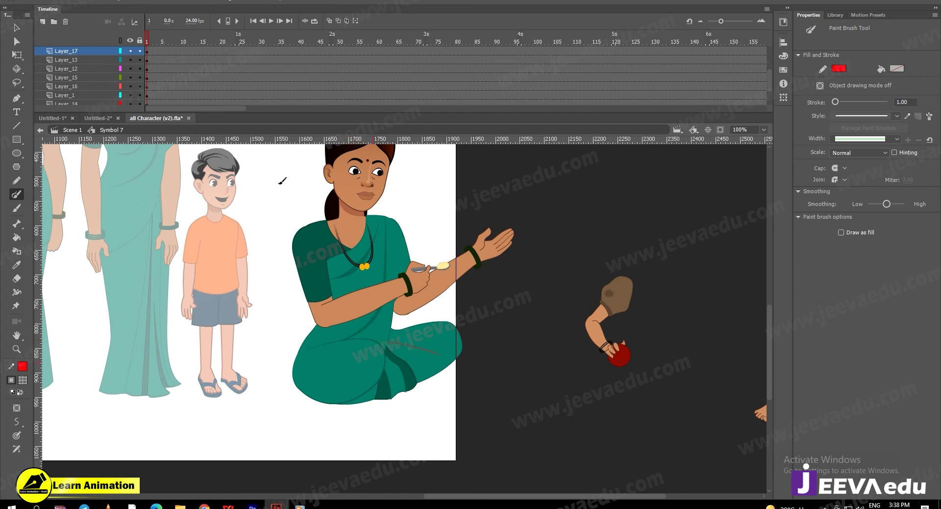
scroll(100, 74, "up", 2)
left_click_drag(92, 103, 102, 39)
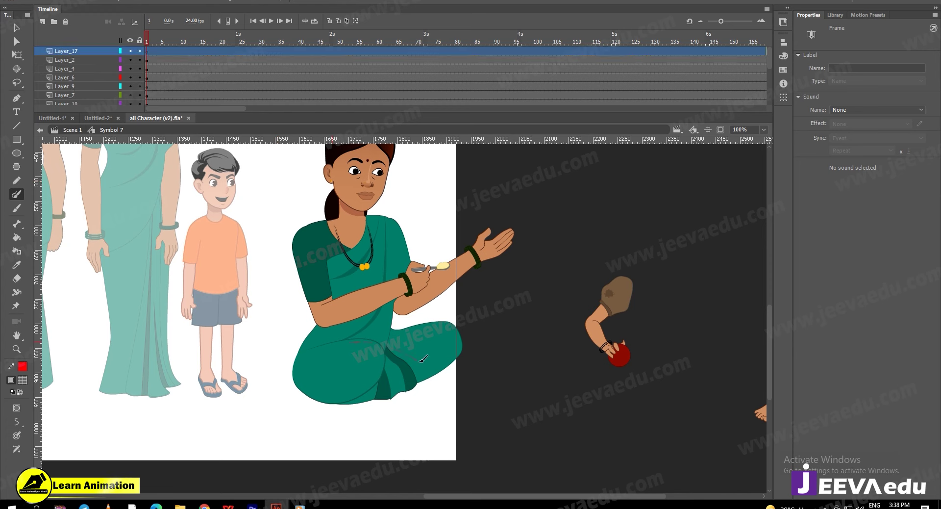
- Trace the woman's front folded leg on the new layer with red Paint Brush strokes, closing it with a vertical line
left_click_drag(429, 364, 428, 364)
mouse_move(346, 402)
left_mouse_down()
mouse_move(398, 389)
mouse_move(441, 363)
left_mouse_up()
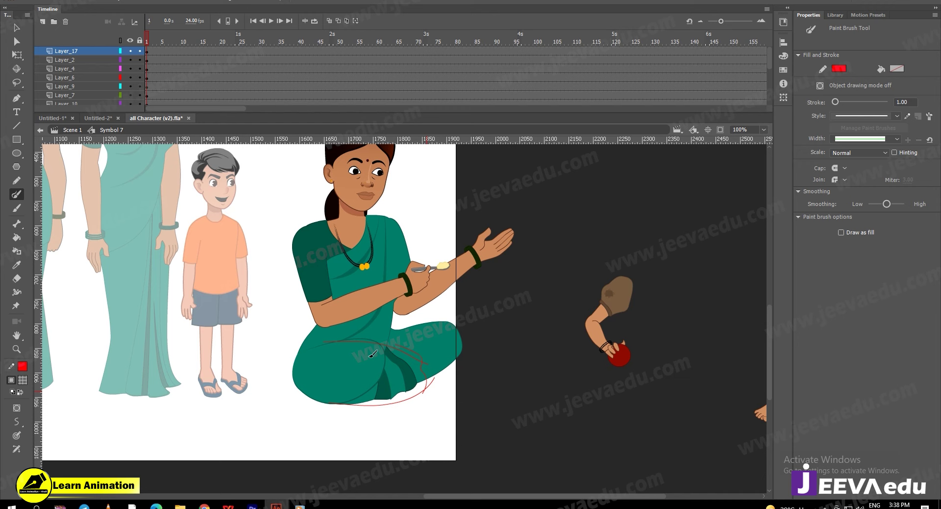
left_click_drag(336, 330, 340, 413)
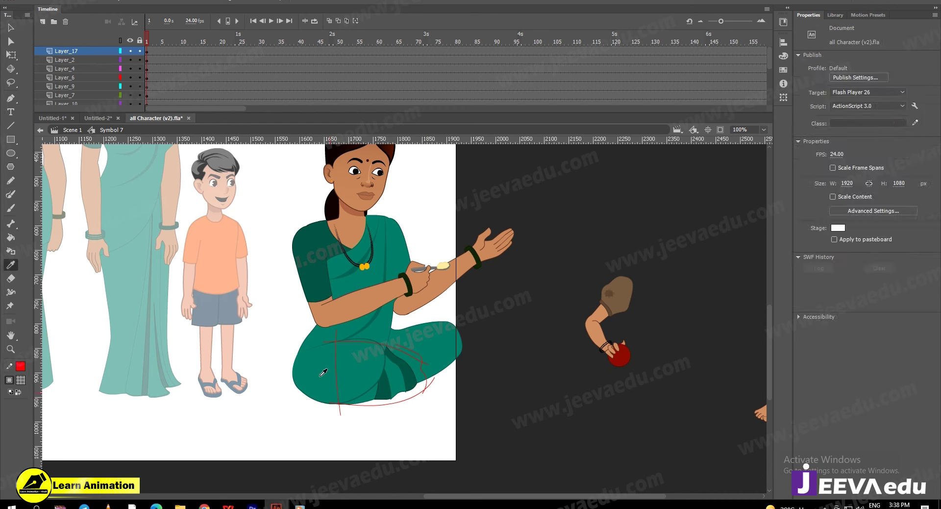
- Delete the overhanging stroke ends and the vertical line from the red leg tracing, and inspect the cleaned outline
key("z")
left_click(402, 376)
key("v")
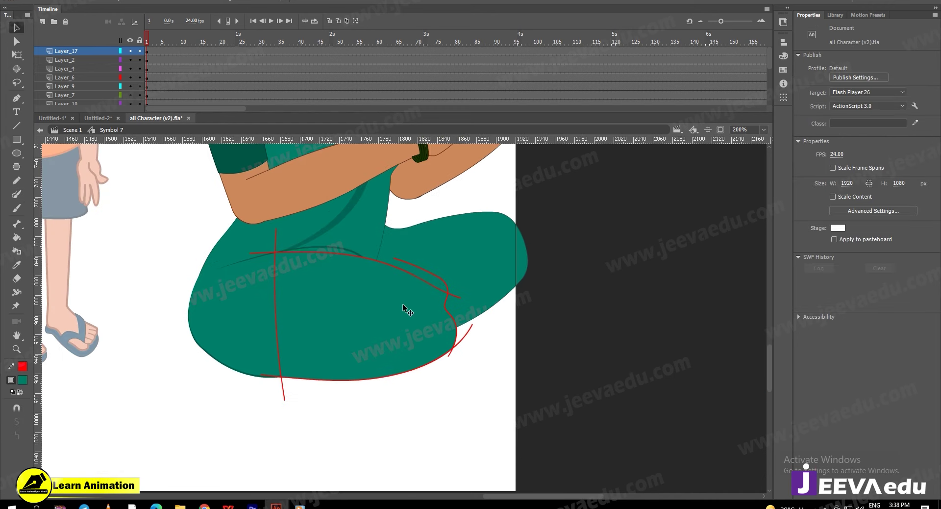
left_click(414, 263)
key("Delete")
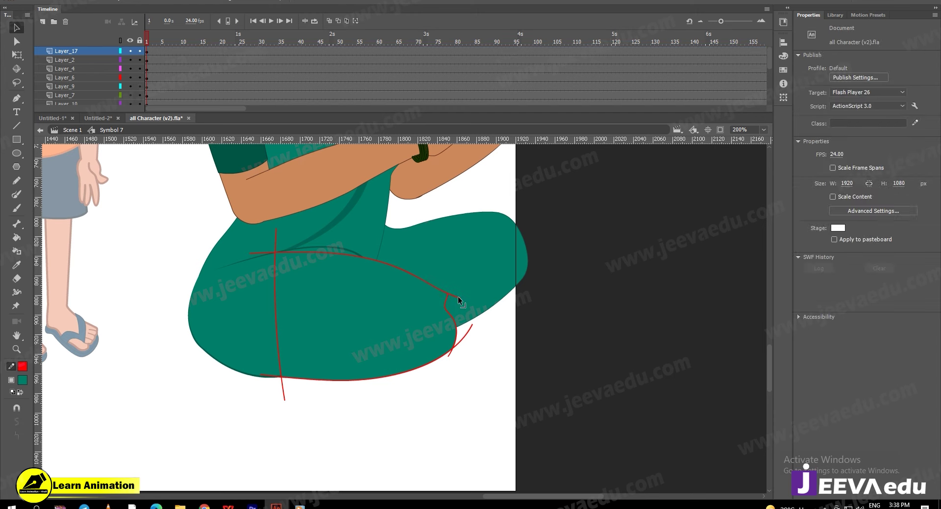
left_click(461, 342)
key("Delete")
left_click(448, 354)
key("Delete")
left_click(261, 252)
key("Delete")
left_click(281, 388)
key("Delete")
left_click(271, 375)
key("Delete")
key("z")
left_click(381, 338, "alt")
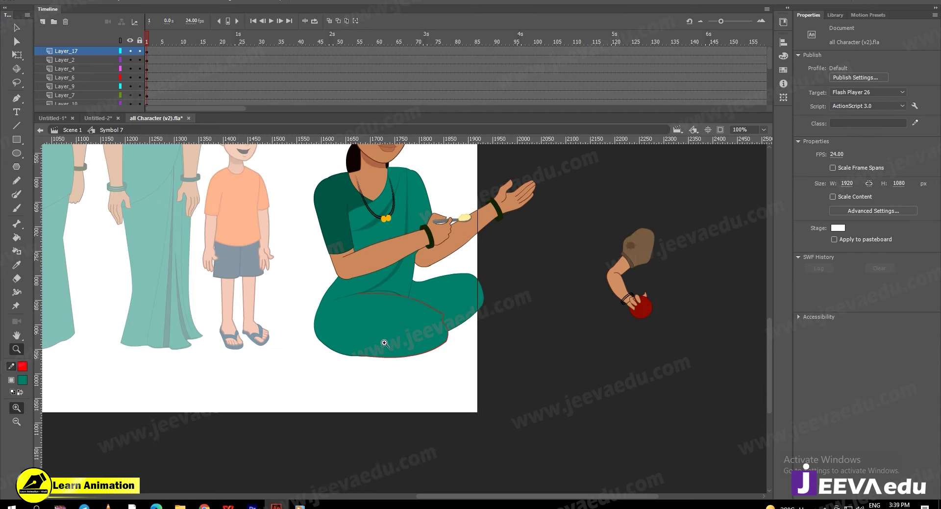
left_click(389, 324)
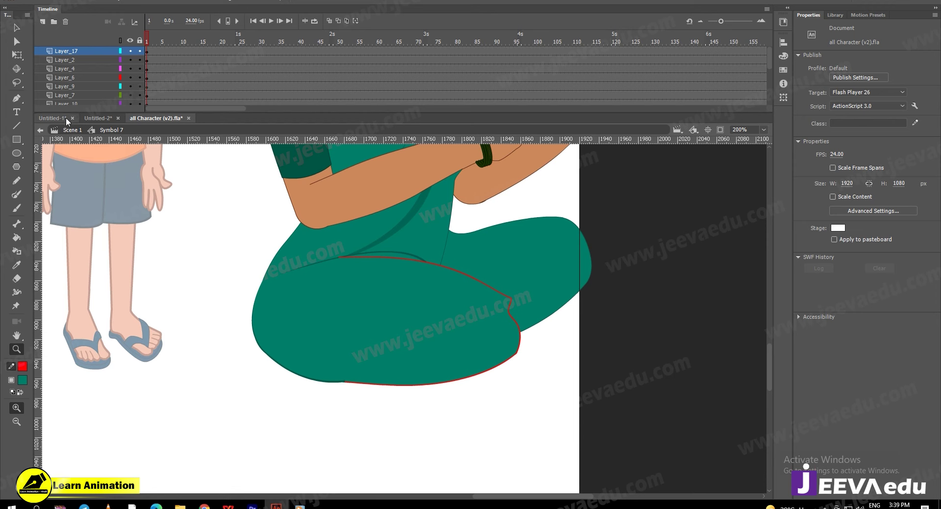
- Switch to the Untitled-1 document and select the butterfly on the stage
left_click(52, 118)
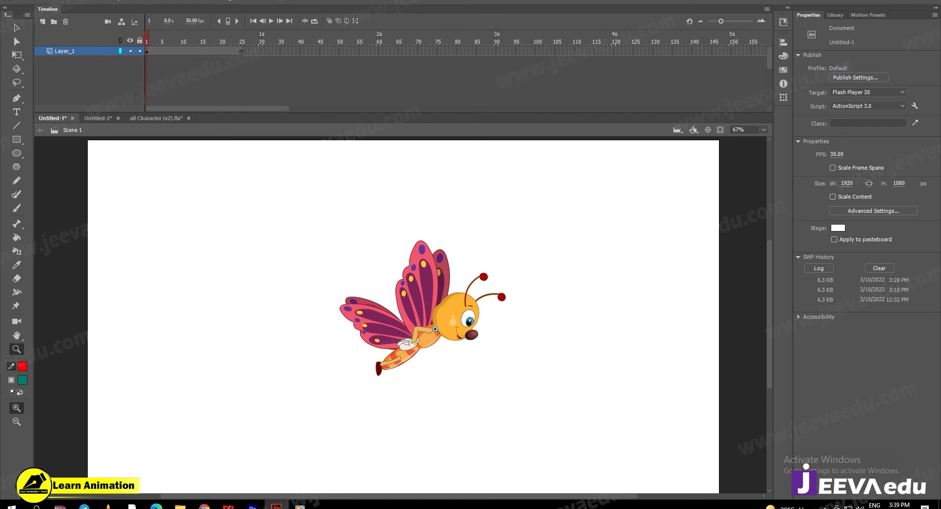
key("v")
left_click(429, 319)
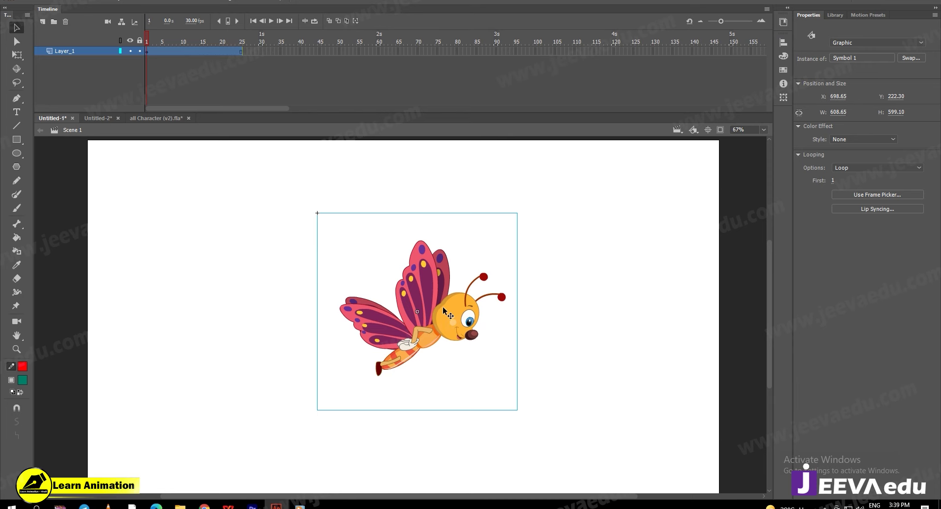
- Play the butterfly animation as a test movie, then minimize the preview window
key("ctrl+Return")
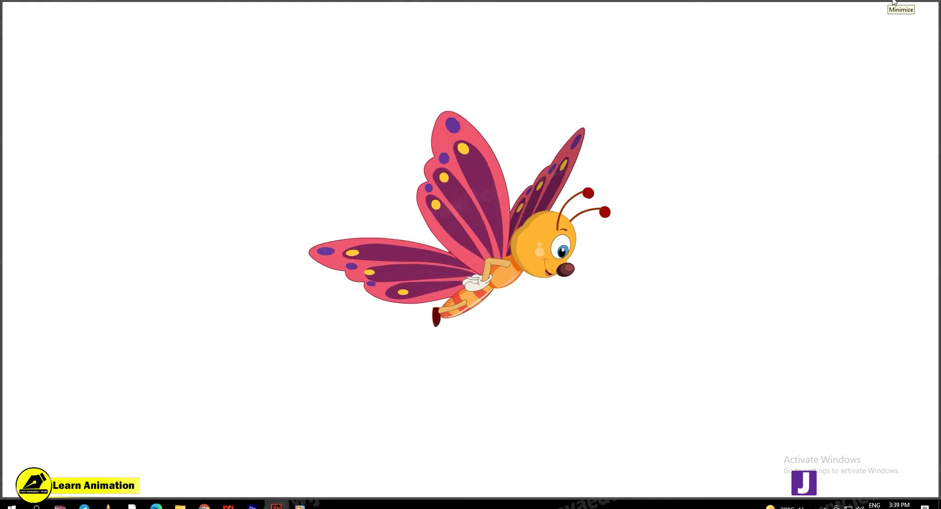
left_click(894, 2)
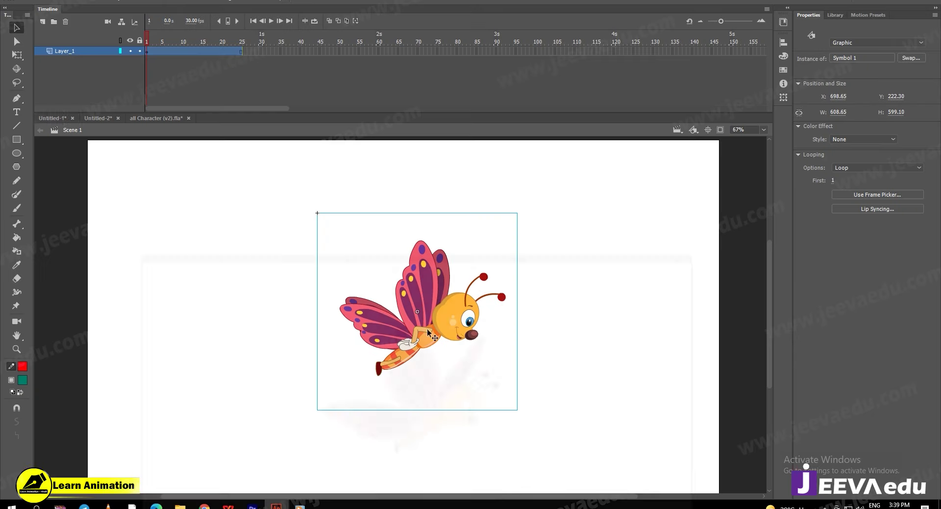
- Switch to the all Character (v2).fla document and sample the dark green fold line of the seated woman's dress as the stroke colour
left_click(149, 119)
key("z")
left_click(440, 330)
left_click(395, 278, "alt")
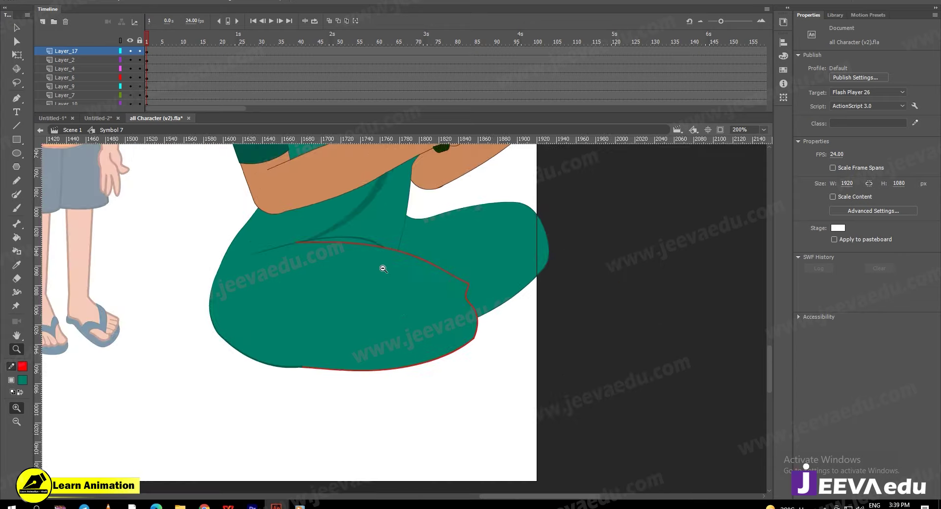
left_click(365, 301, "alt")
left_click(398, 321)
left_click(408, 313)
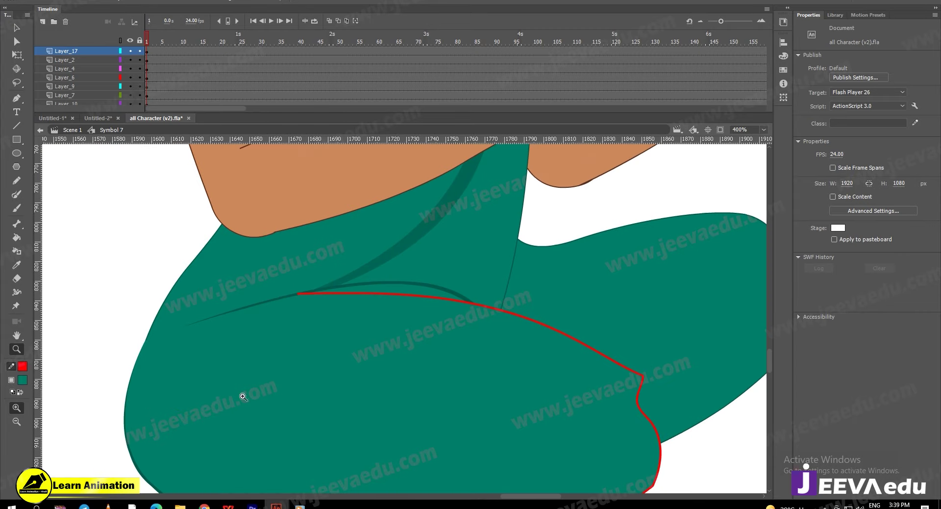
left_click(23, 367)
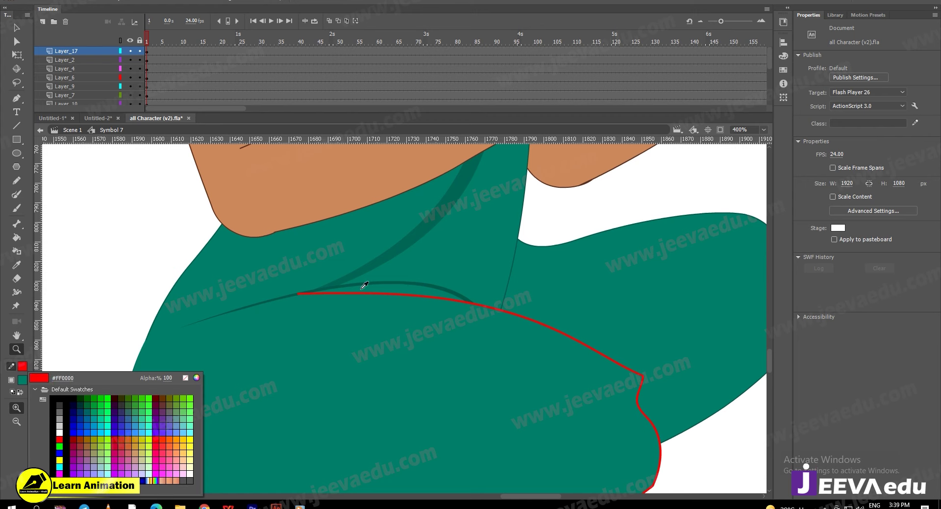
left_click(453, 289)
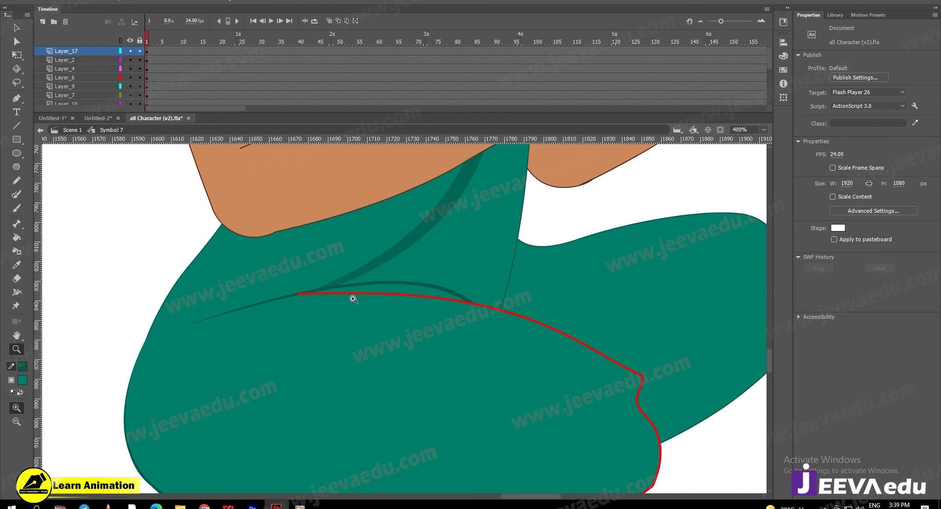
- Recolour the red leg tracing with the dark green of the dress fold and return to Scene 1
key("v")
left_click(363, 295)
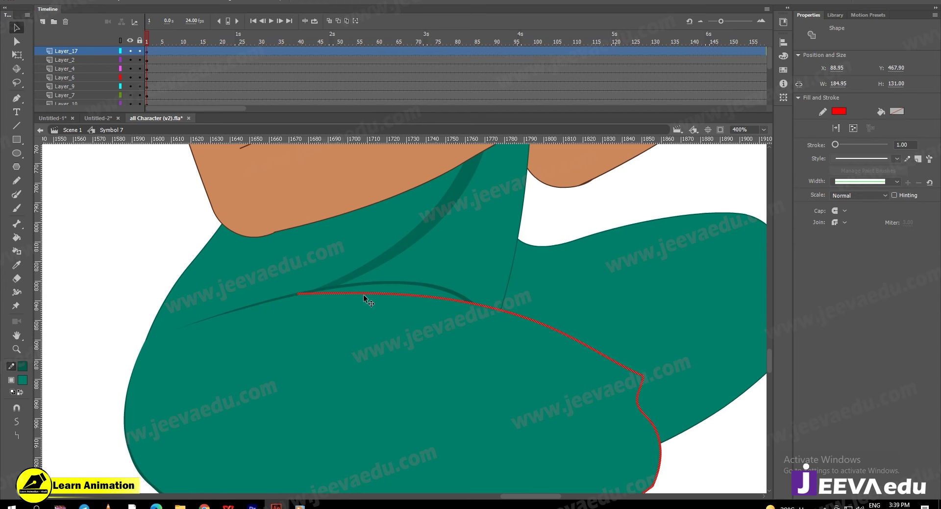
left_click(22, 364)
left_click(23, 363)
key("ctrl+e")
- Examine the seated woman's recoloured leg outline up close and within the full character scene
key("z")
left_click(514, 347, "alt")
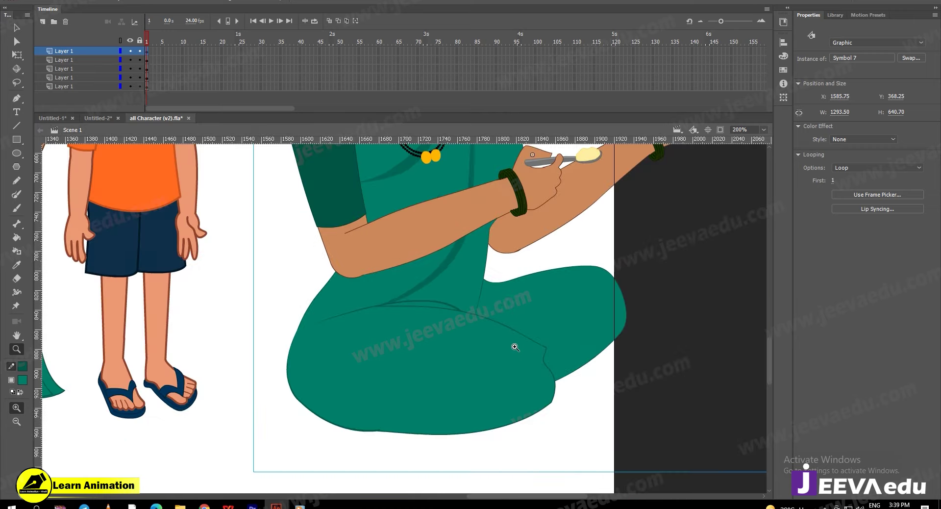
left_click(550, 369, "alt")
key("v")
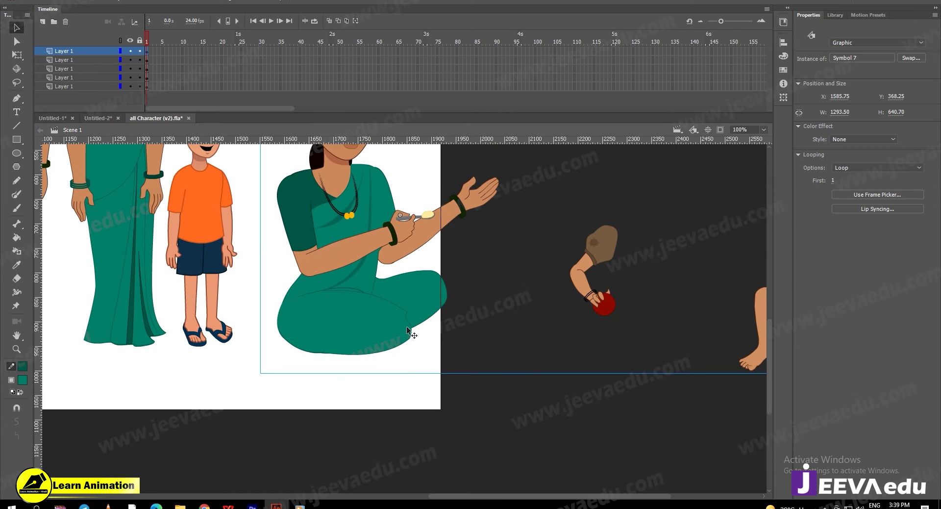
key("z")
left_click(359, 313, "alt")
left_click(395, 304, "alt")
left_click(385, 288)
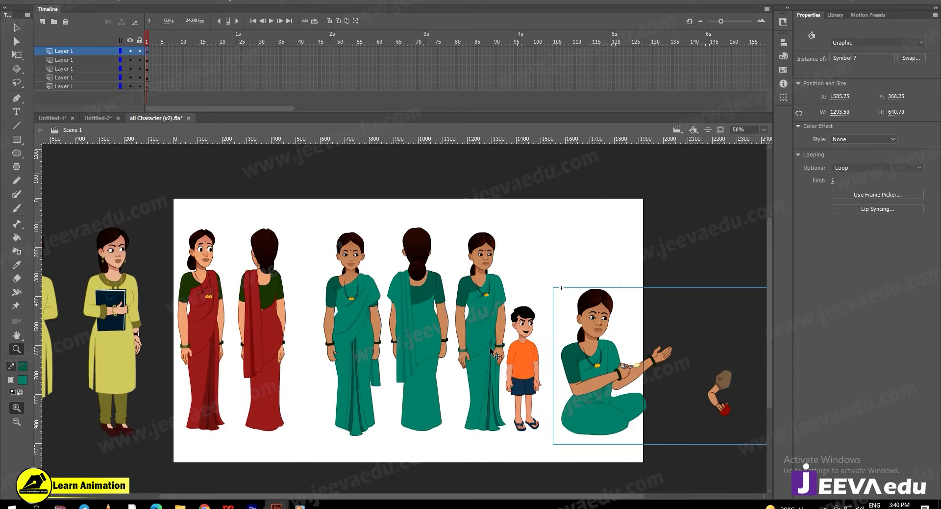
- Inspect the seated woman, the standing woman seen from behind and the boy as separate character symbols in the scene
key("v")
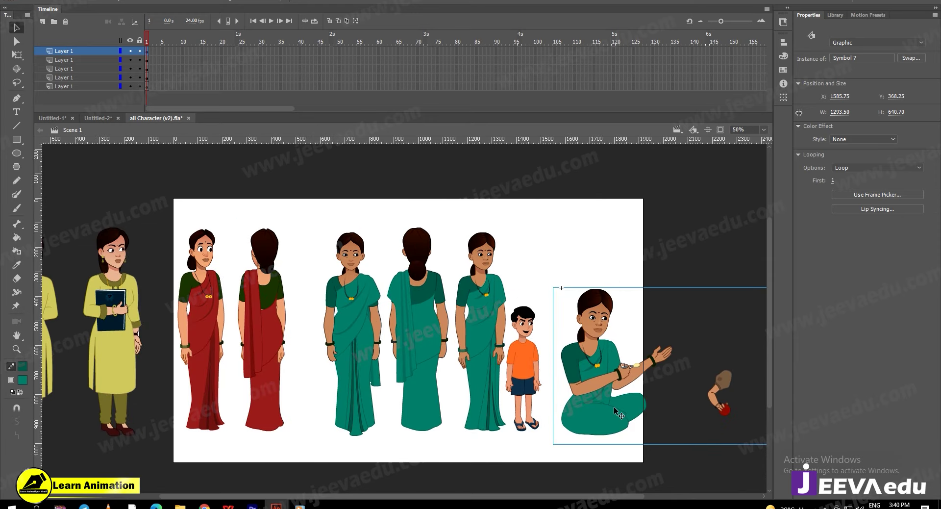
key("z")
left_click(592, 422)
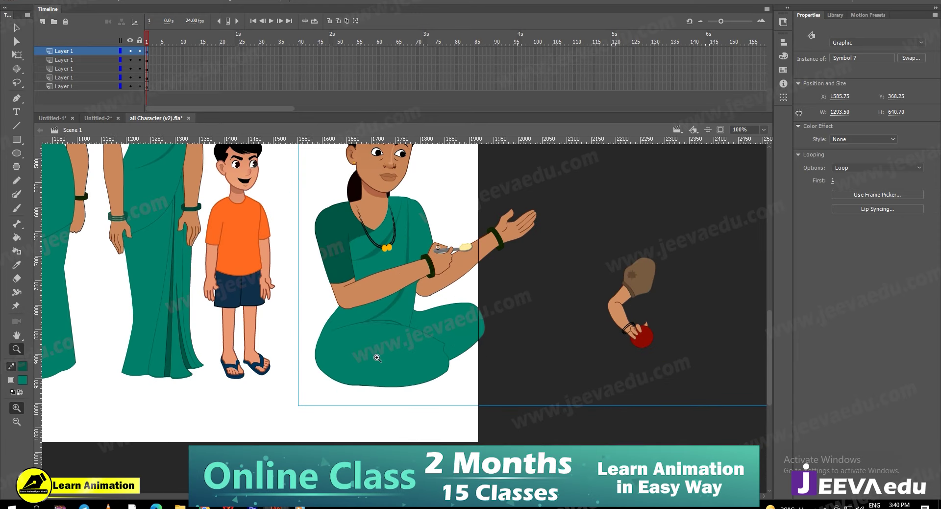
left_click(411, 316, "alt")
key("v")
left_click(230, 253)
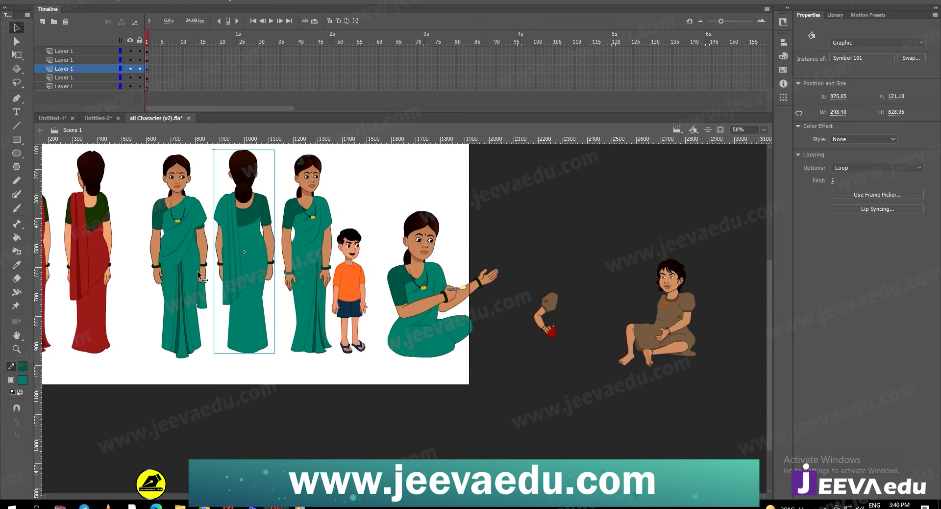
left_click(442, 337)
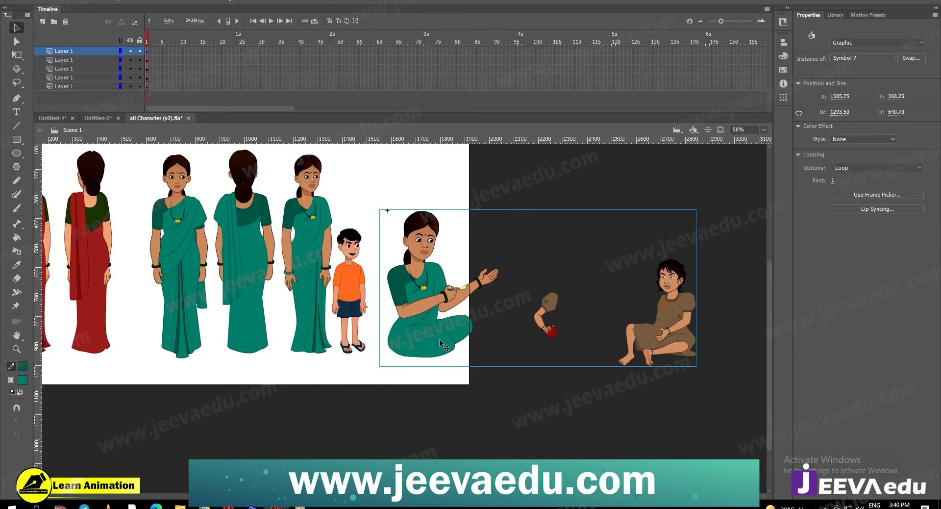
left_click(356, 308)
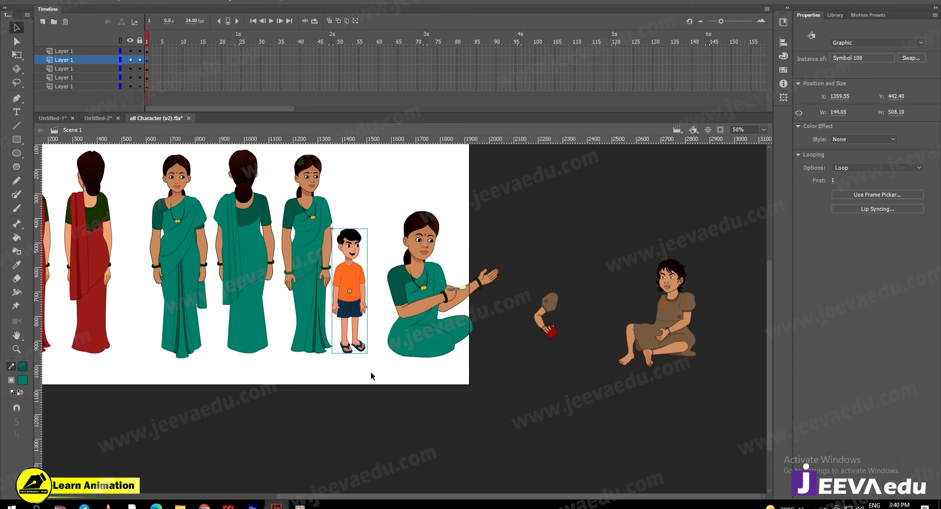
key("z")
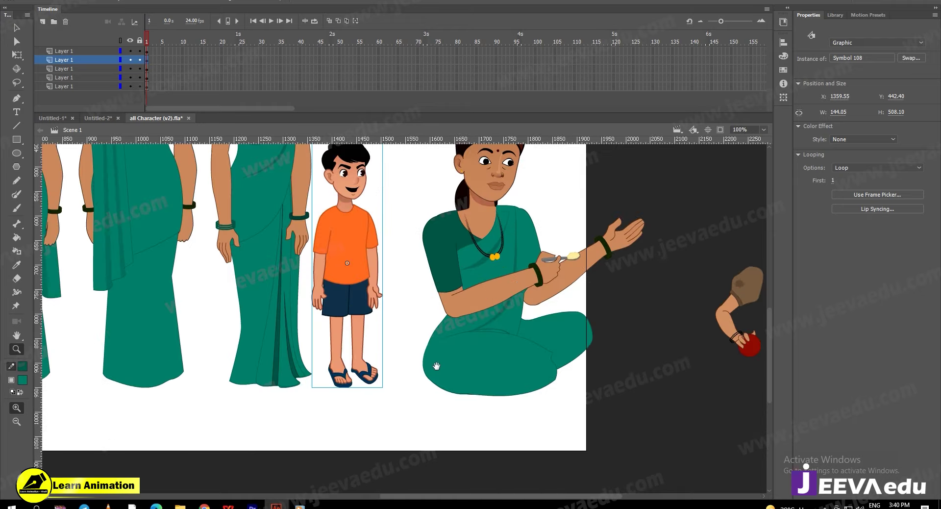
left_click(339, 351)
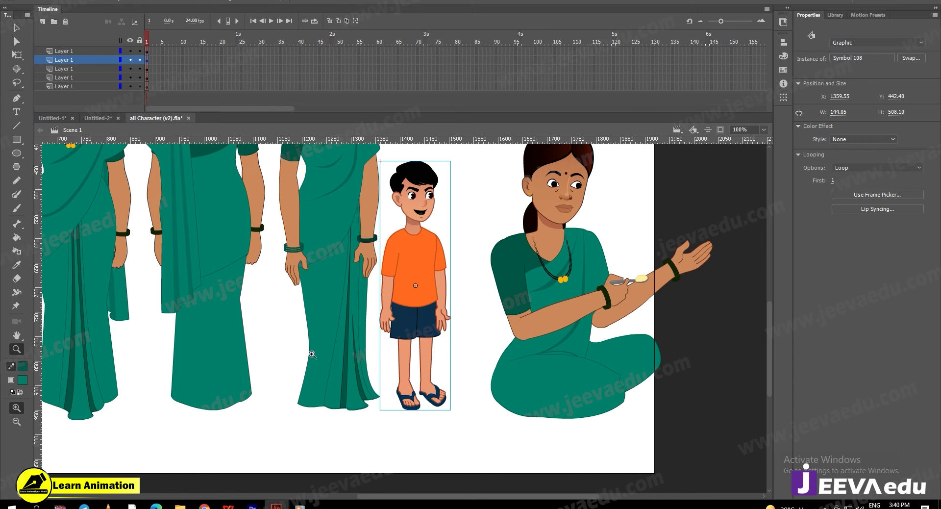
left_click(402, 324, "alt")
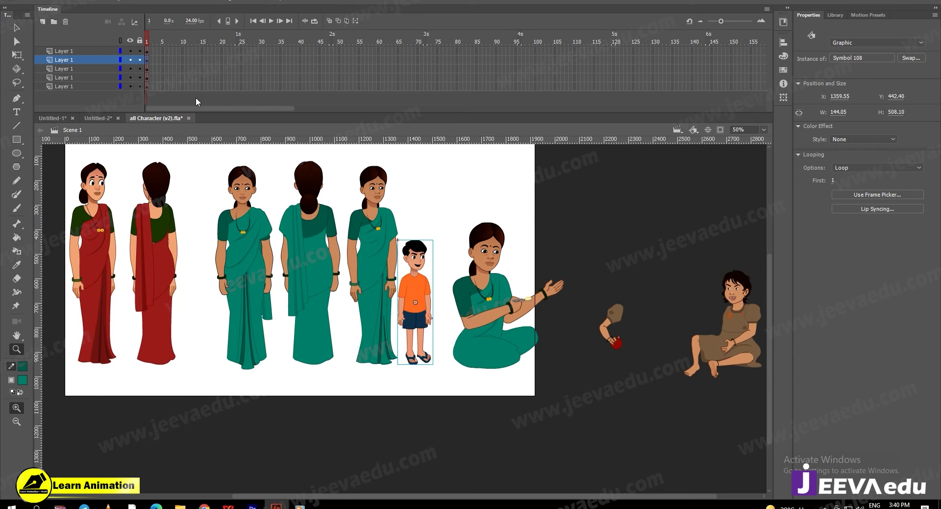
- Switch back to the Untitled-1 document and play the butterfly animation as a test movie again
left_click(66, 117)
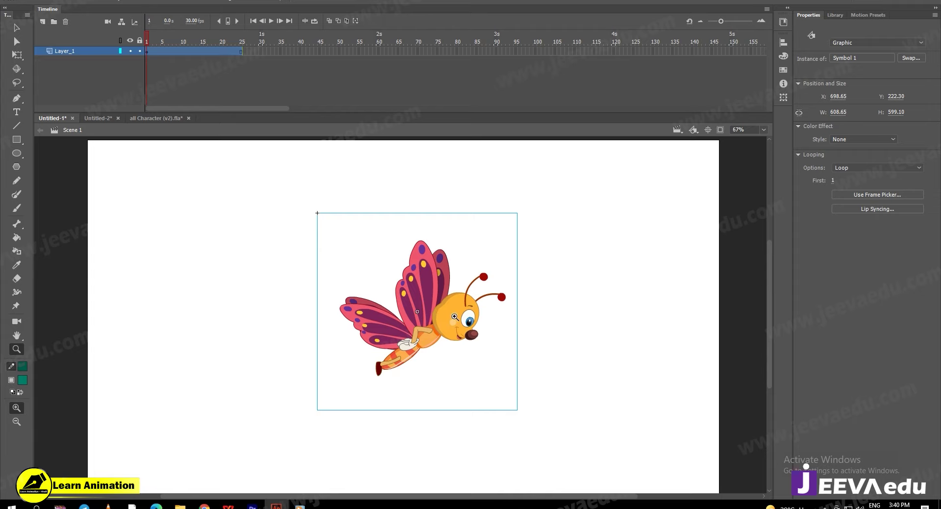
key("ctrl+Return")
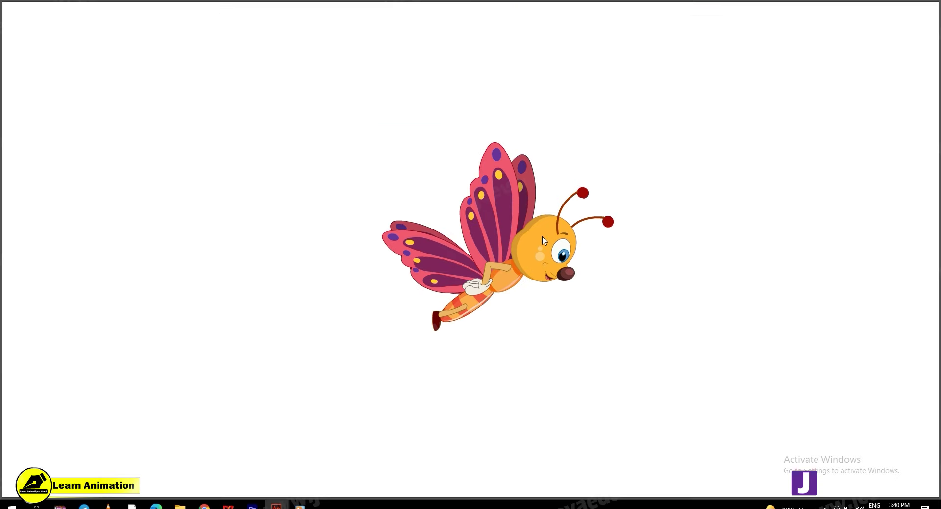